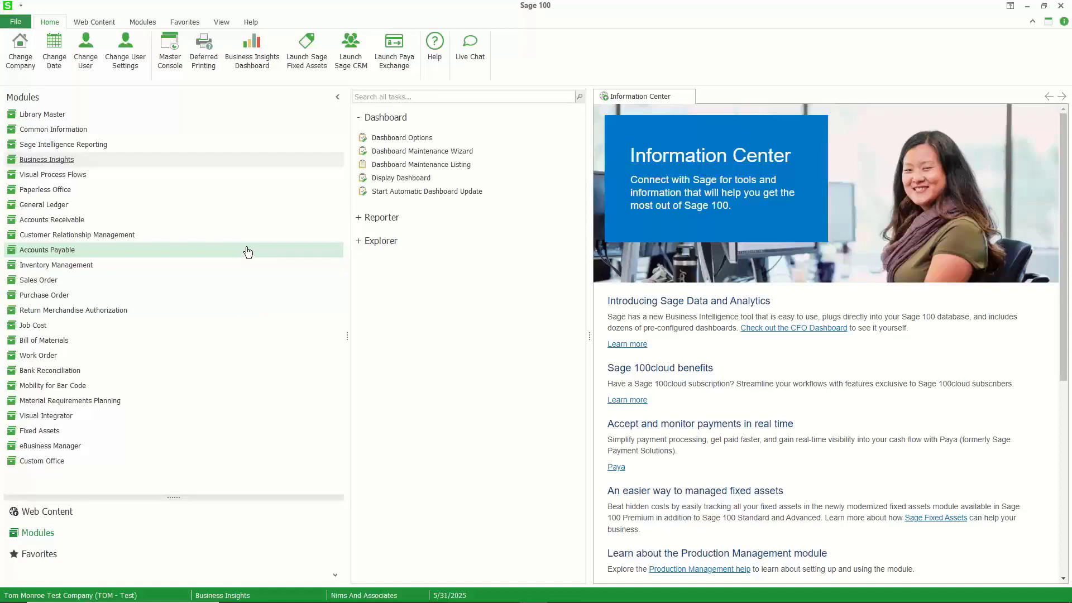
# Open the Customer View from the Business Insights Explorer task list.
pyautogui.click(380, 240)
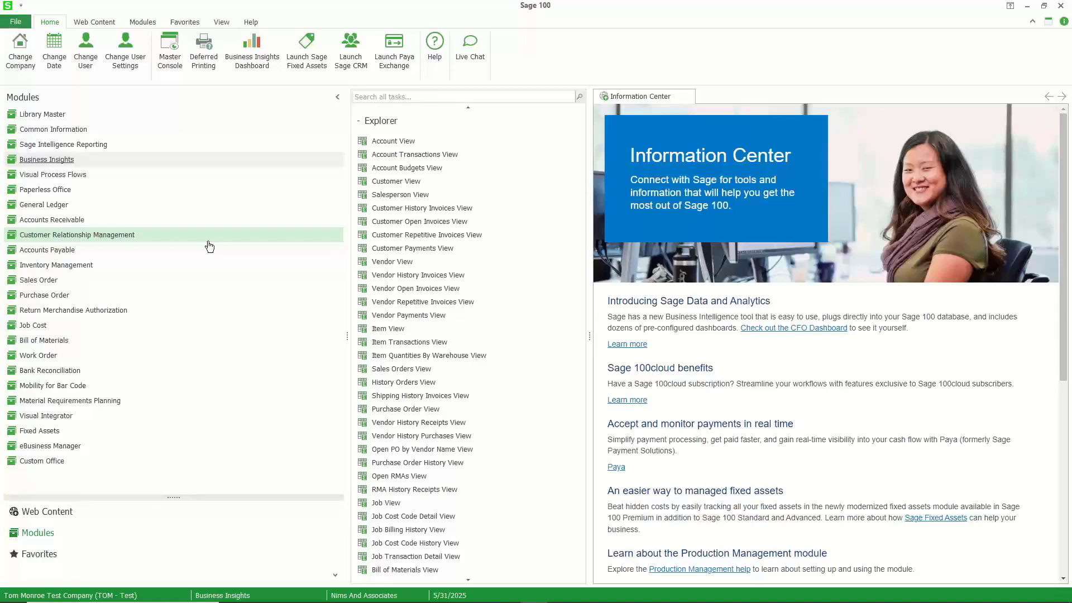
pyautogui.click(69, 222)
pyautogui.scroll(-3, 486, 318)
pyautogui.scroll(-3, 494, 325)
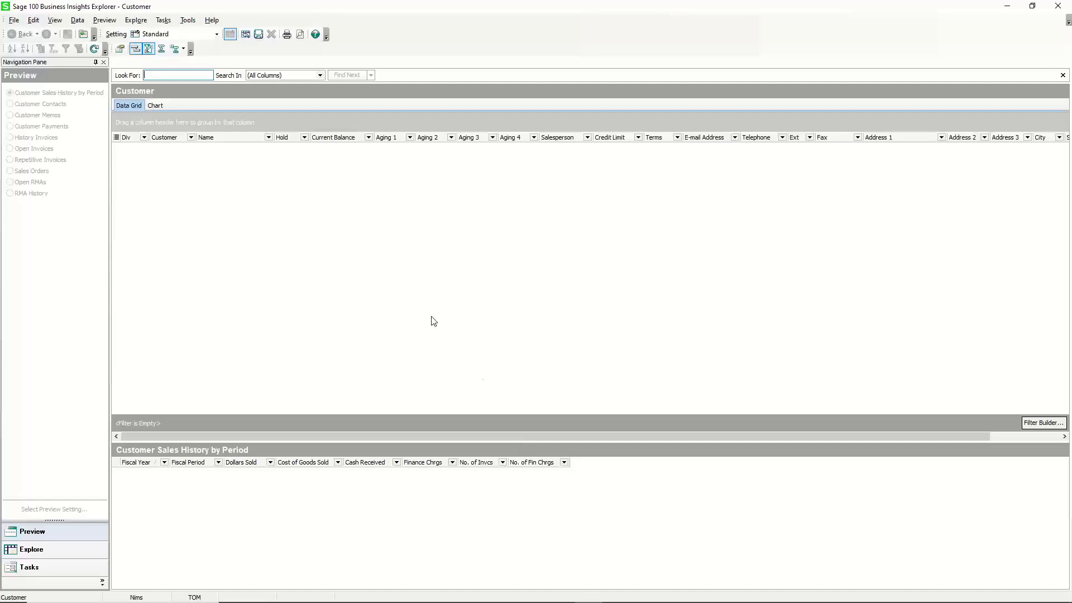
# Review the explorer's General and Data options and close the Options dialog.
pyautogui.click(189, 23)
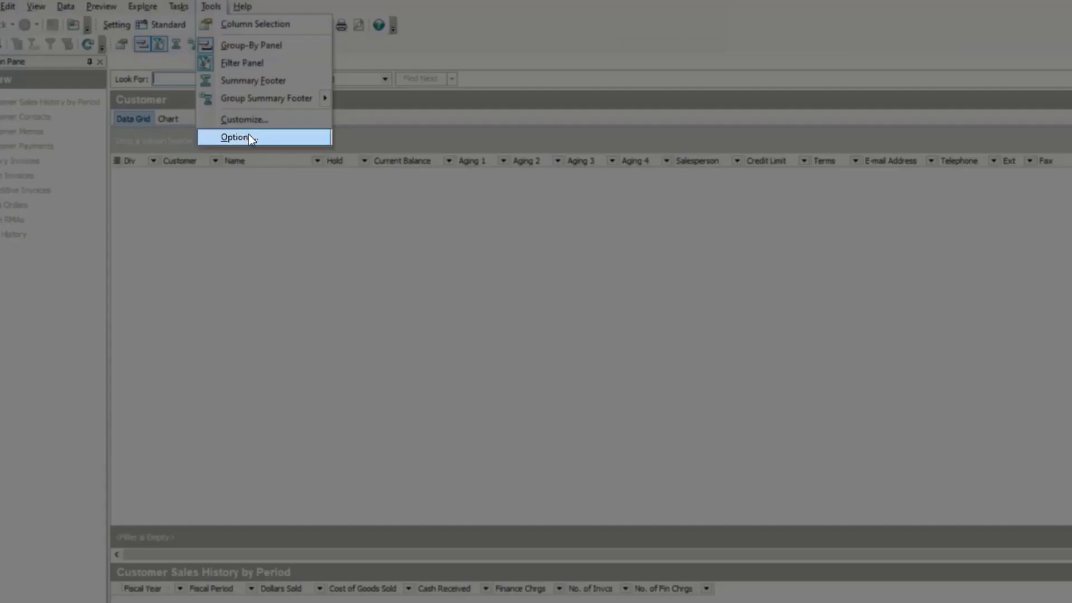
pyautogui.click(249, 138)
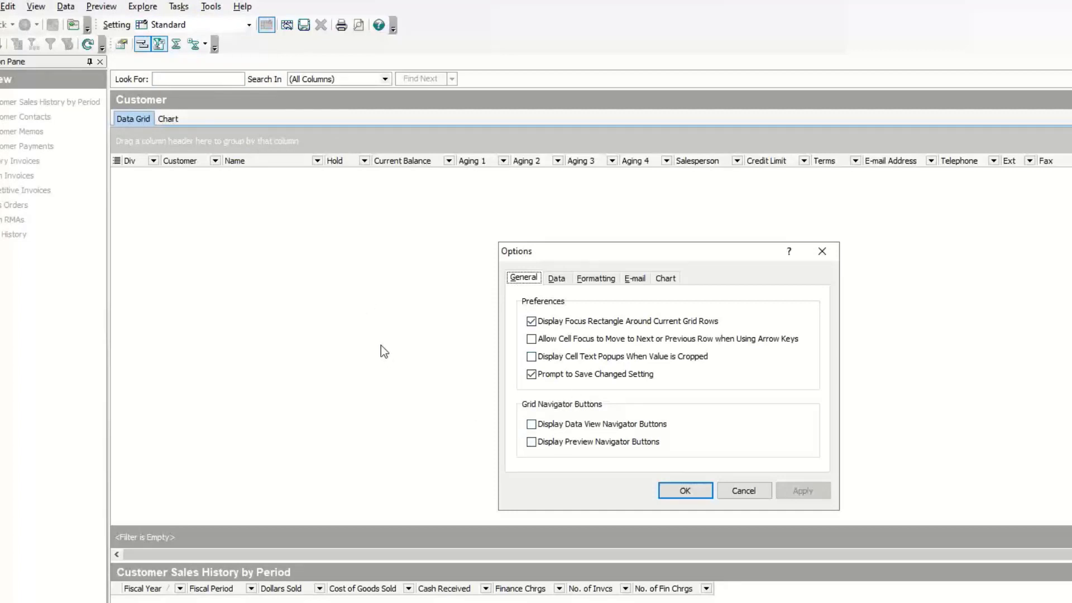
pyautogui.click(559, 278)
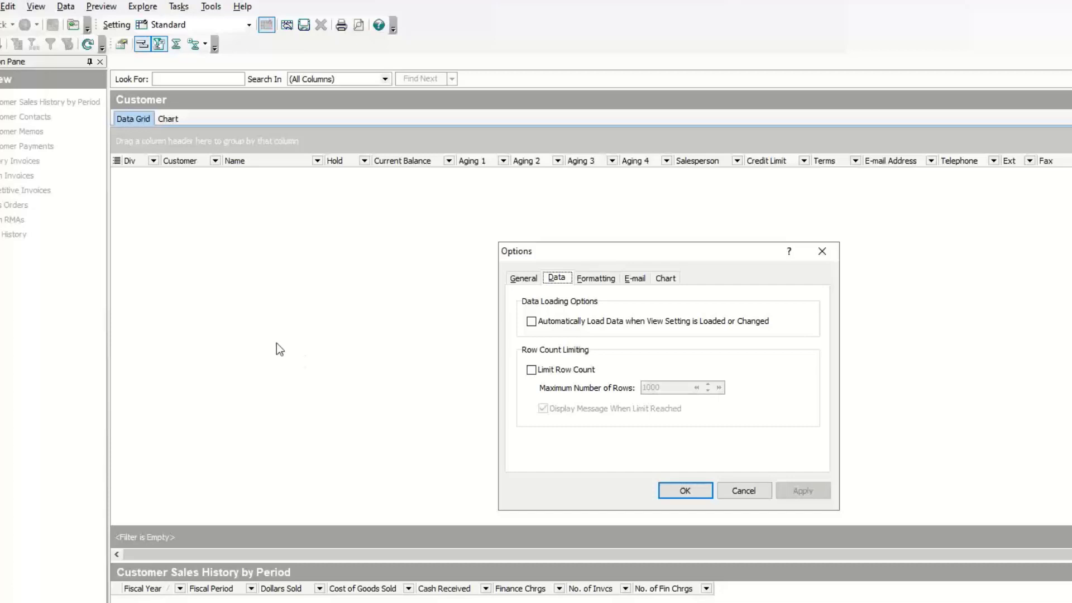
pyautogui.click(663, 494)
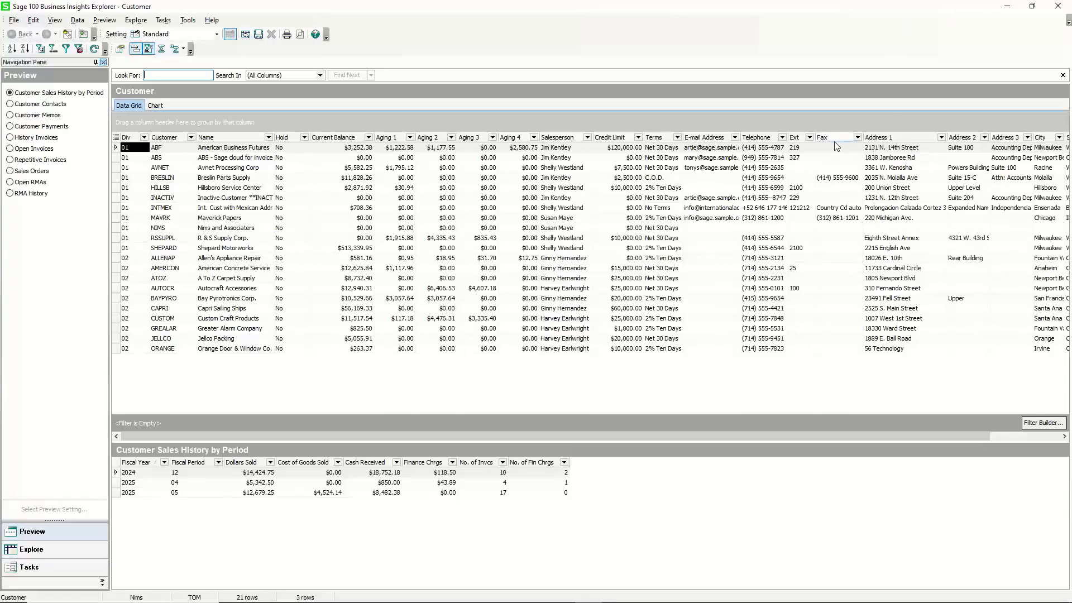
# Remove the Fax column by dragging its header off the grid, then restore it from the column chooser.
pyautogui.moveTo(834, 138); pyautogui.dragTo(838, 45)
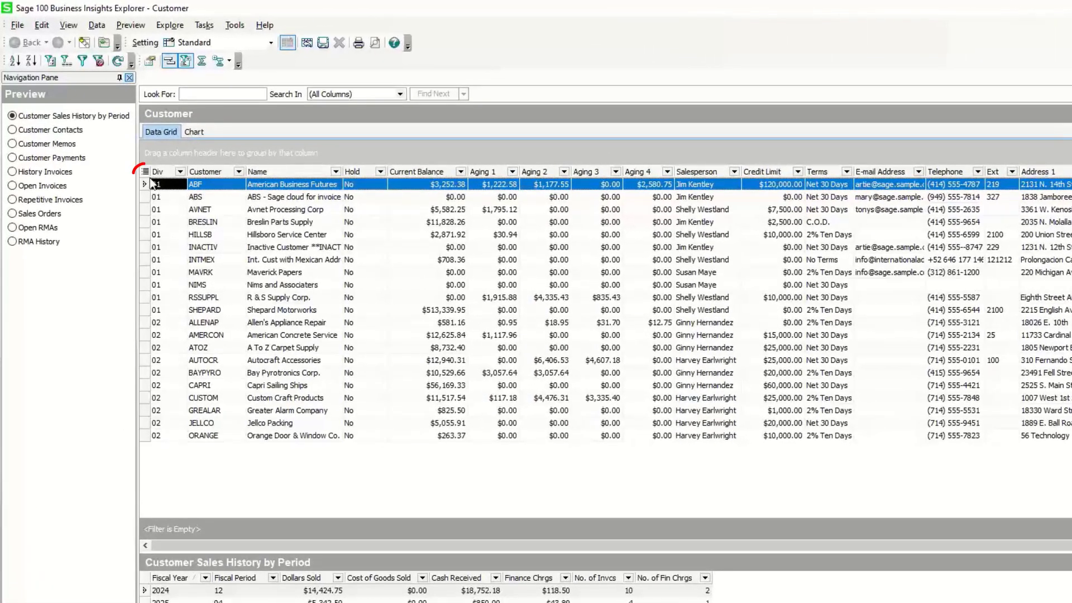
pyautogui.click(145, 173)
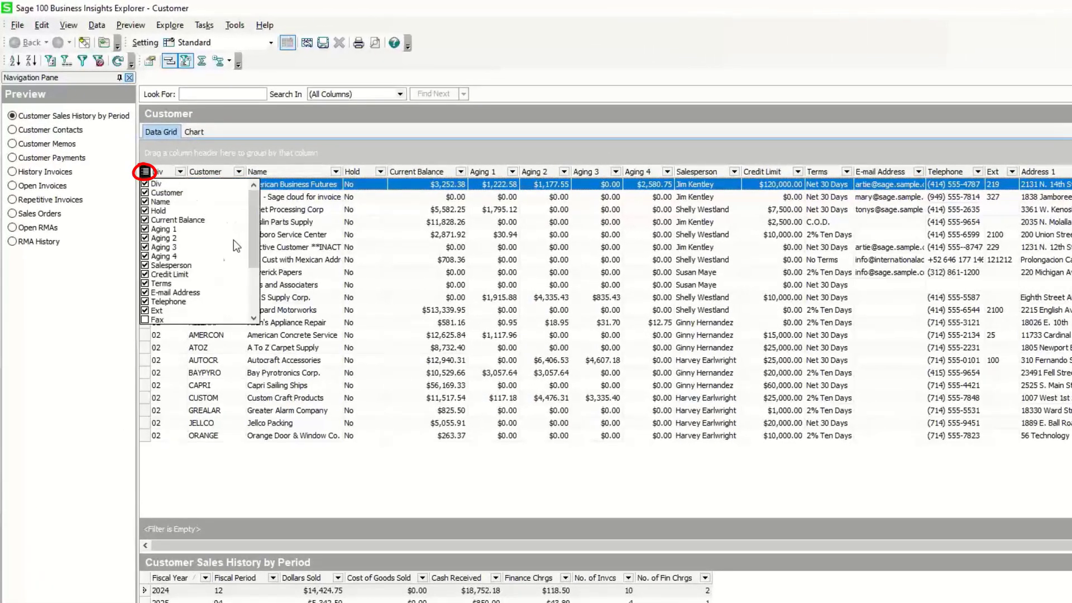
pyautogui.click(145, 320)
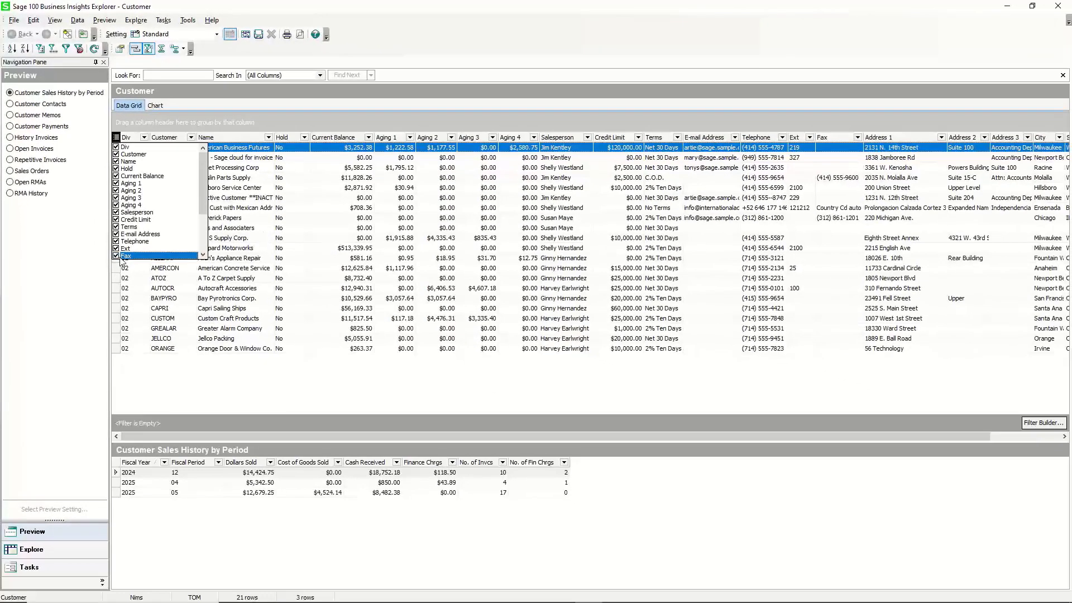
# Hide the Fax column using the column chooser and browse the list of available columns.
pyautogui.click(116, 256)
pyautogui.moveTo(202, 208)
pyautogui.mouseDown()
pyautogui.moveTo(202, 247)
pyautogui.moveTo(204, 225)
pyautogui.mouseUp()
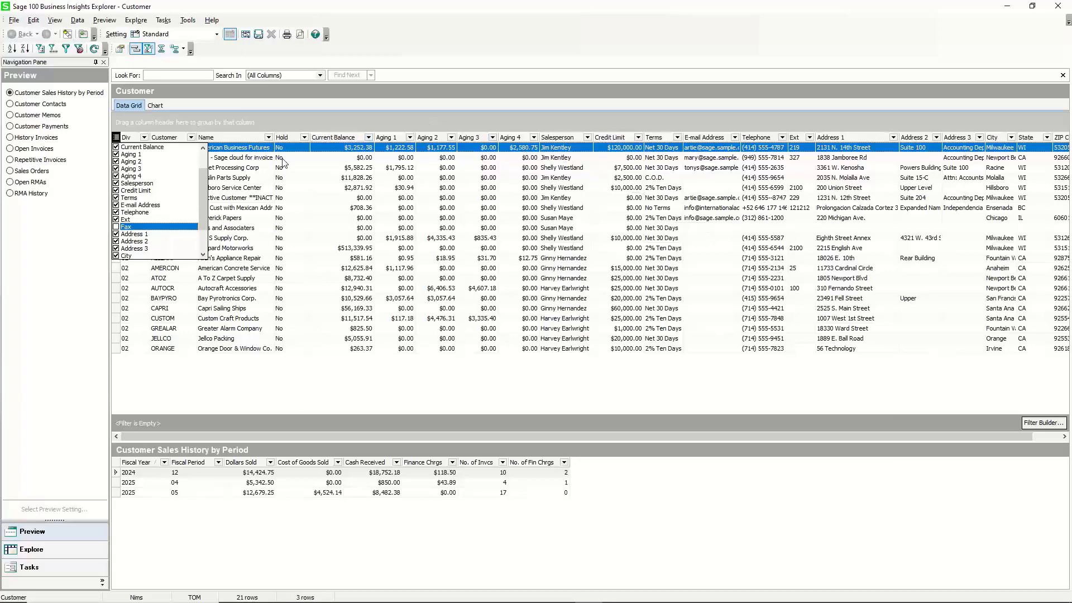
pyautogui.scroll(2, 207, 185)
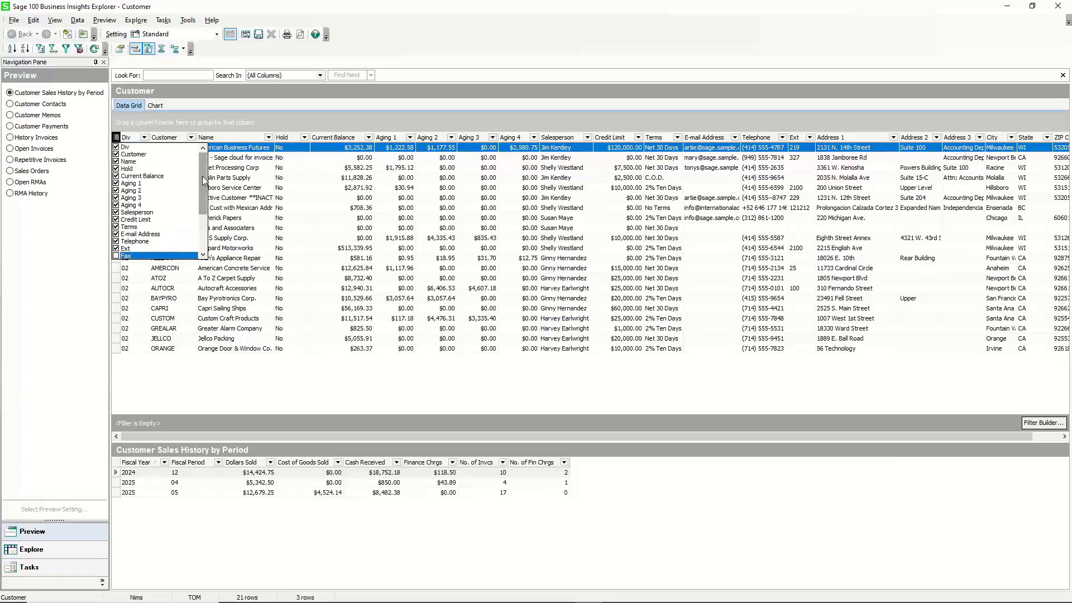
pyautogui.moveTo(202, 177); pyautogui.dragTo(204, 197)
pyautogui.scroll(-1, 201, 203)
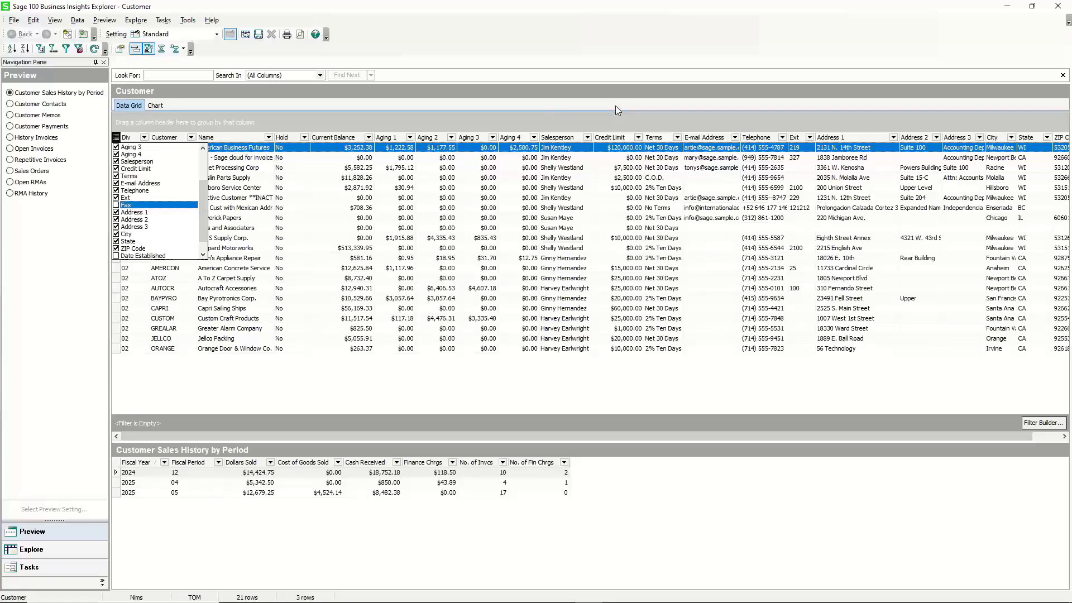
pyautogui.click(679, 121)
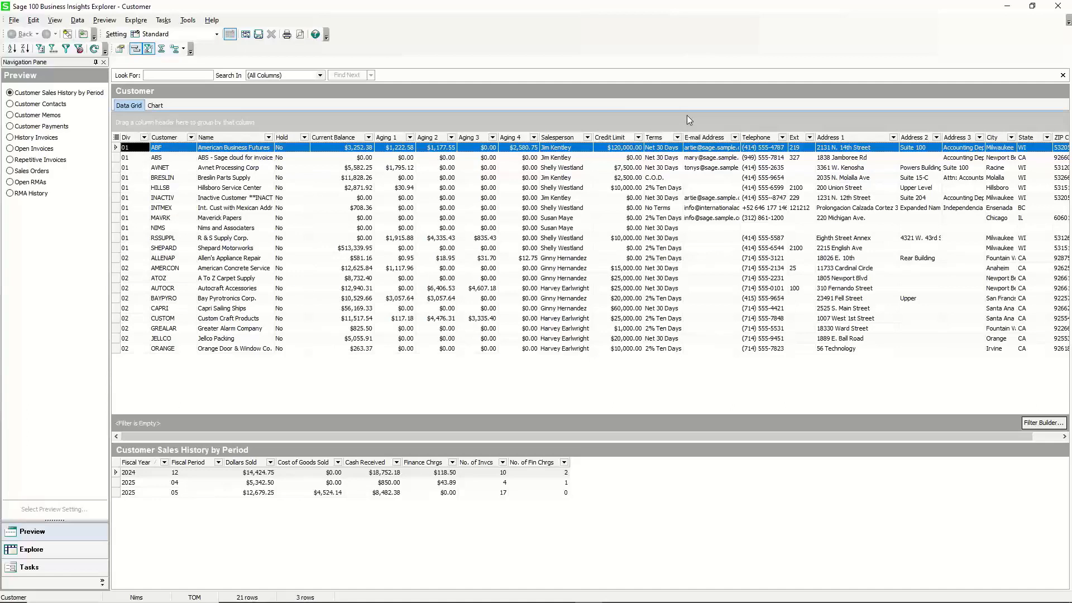
# Add the TermsCodeDesc field from AR_TermsCode as a new grid column through the Credit Limit column settings.
pyautogui.rightClick(606, 138)
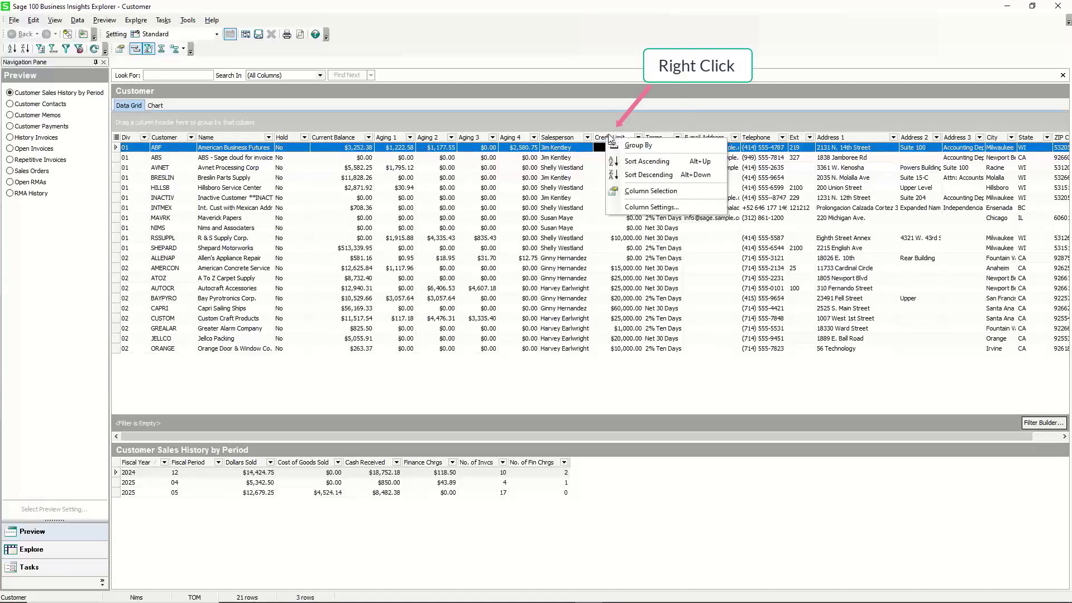
pyautogui.click(648, 207)
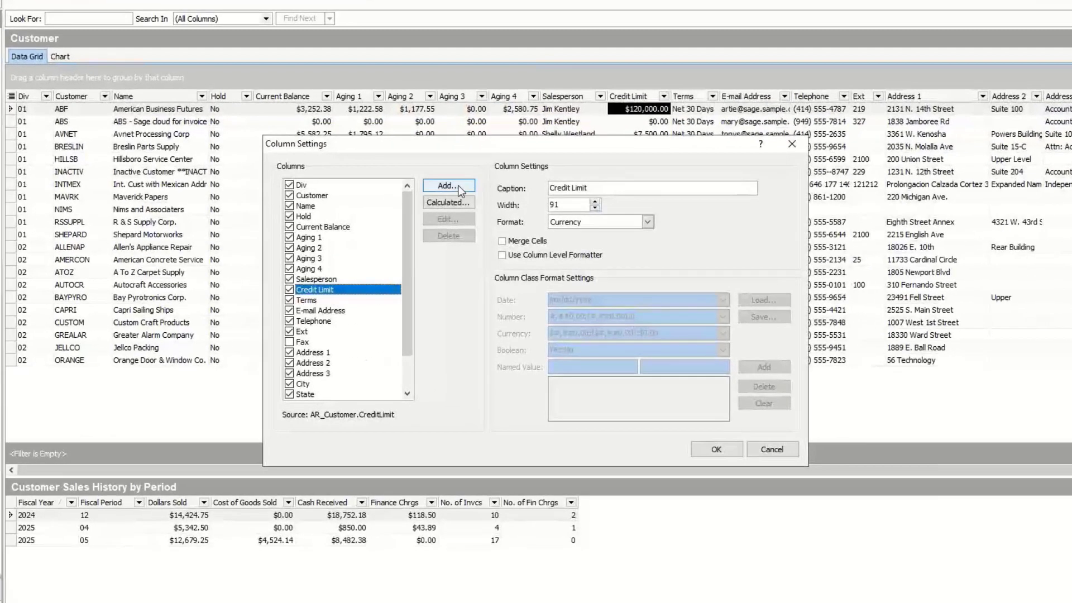
pyautogui.click(459, 187)
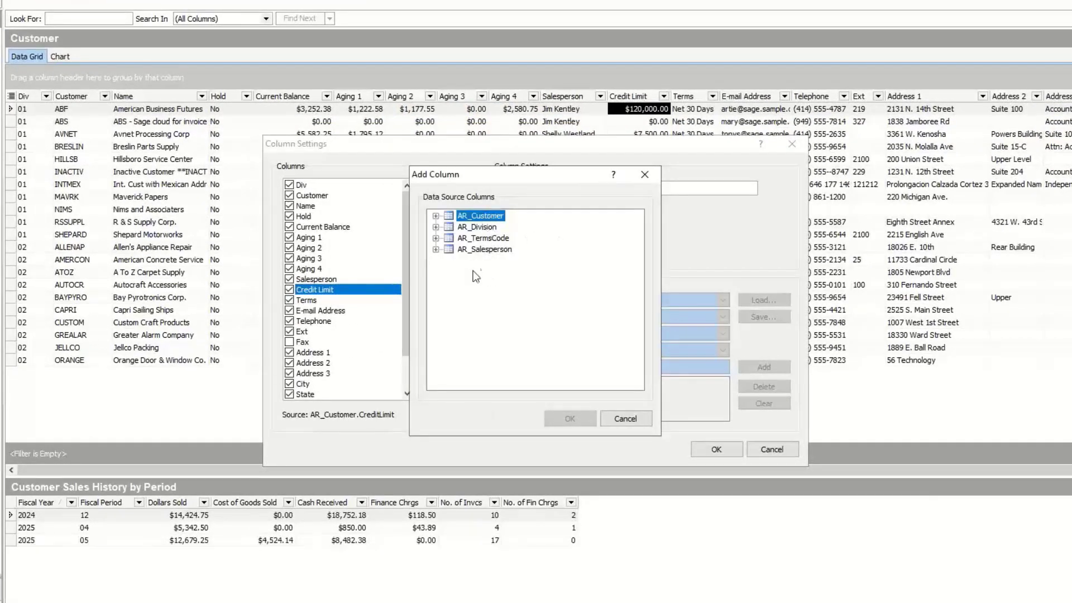
pyautogui.click(436, 238)
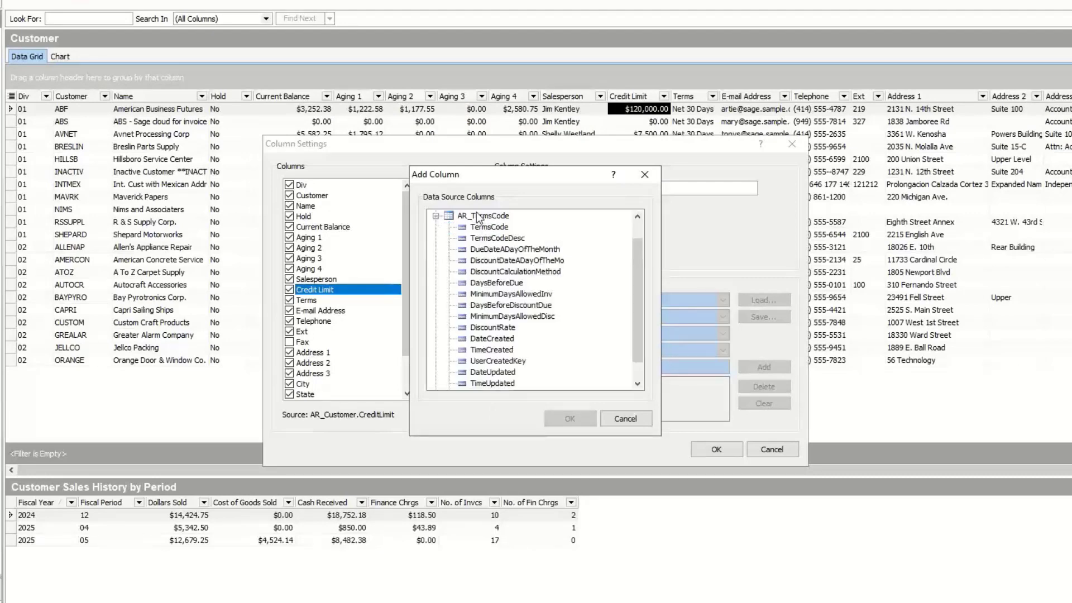
pyautogui.click(495, 239)
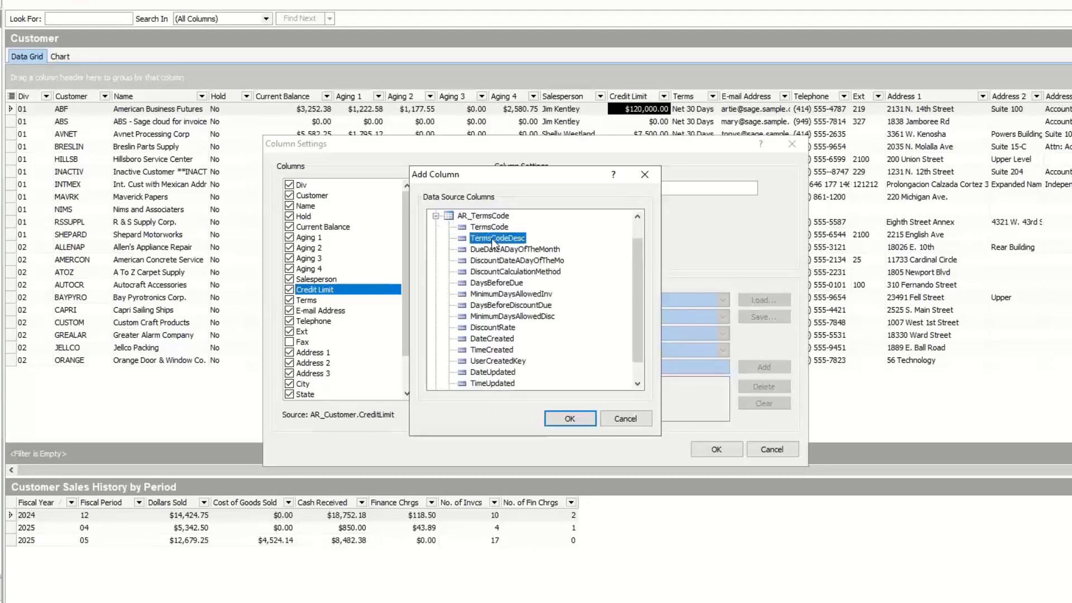
pyautogui.click(579, 418)
pyautogui.click(712, 448)
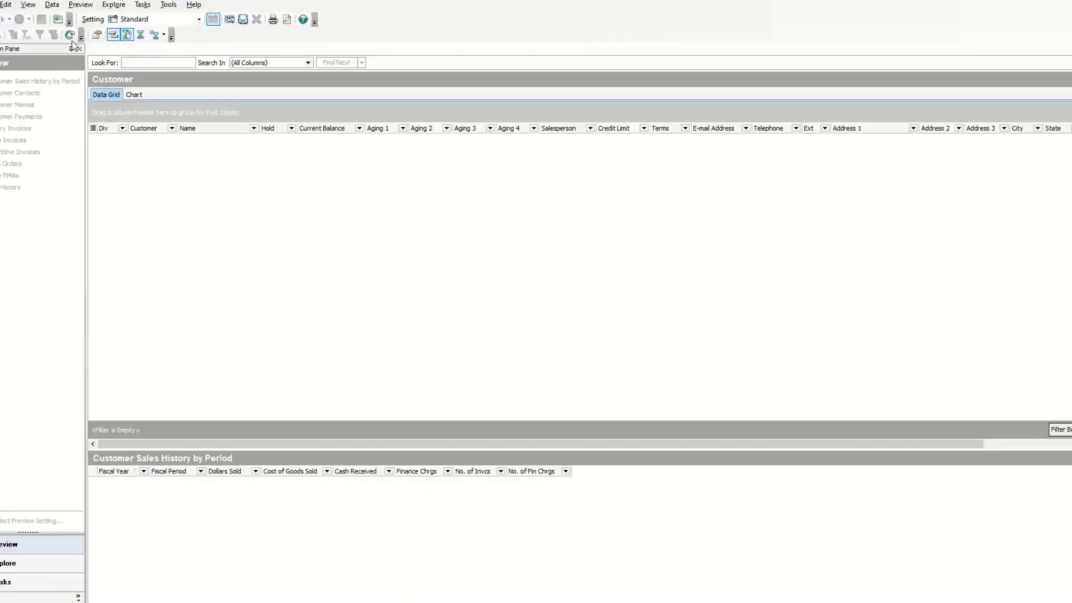
pyautogui.click(70, 35)
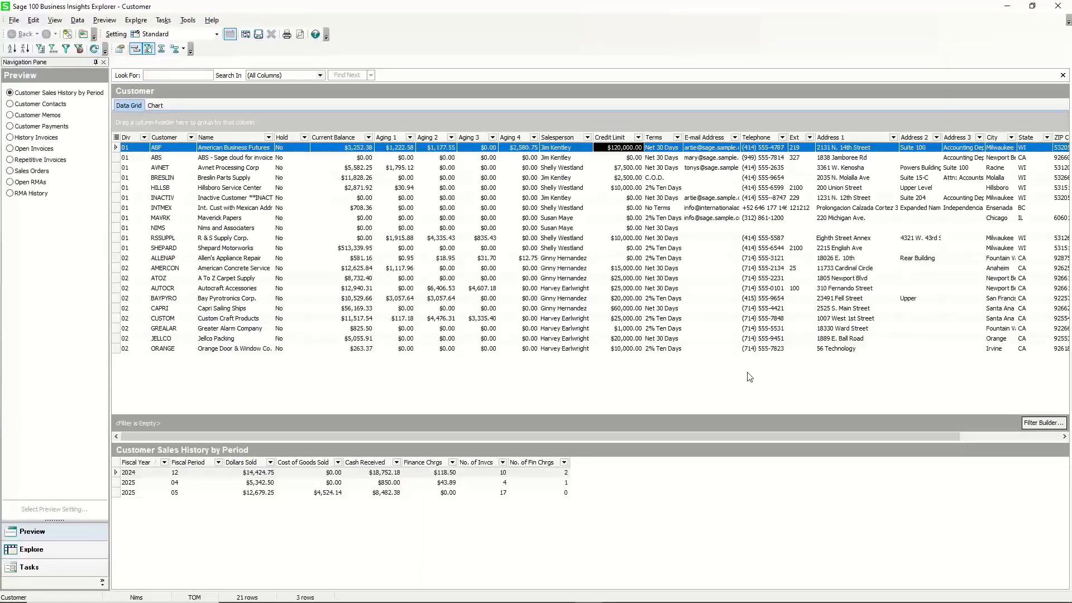
pyautogui.moveTo(800, 435); pyautogui.dragTo(913, 438)
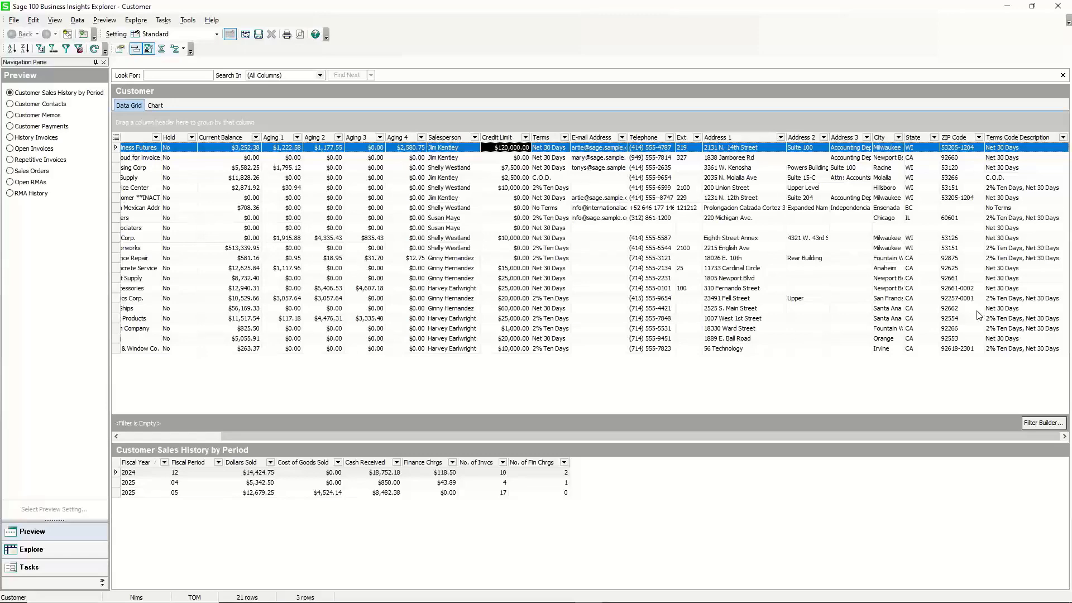
pyautogui.moveTo(612, 435); pyautogui.dragTo(488, 420)
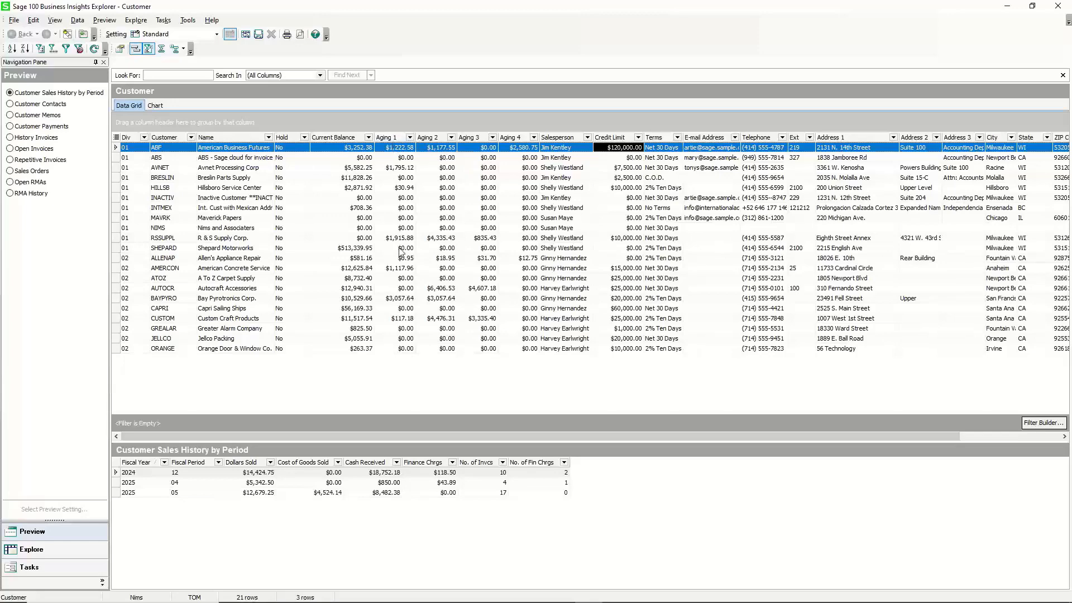
# Rename the Aging 1 column caption to 30 Days.
pyautogui.rightClick(388, 137)
pyautogui.click(434, 205)
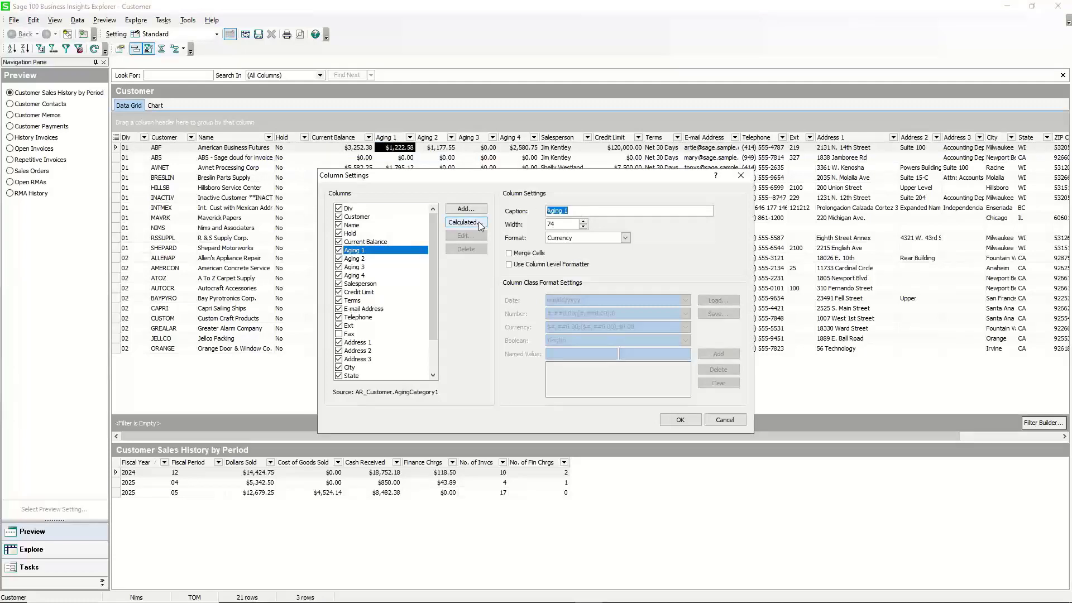
pyautogui.write('30 Days')
pyautogui.click(680, 420)
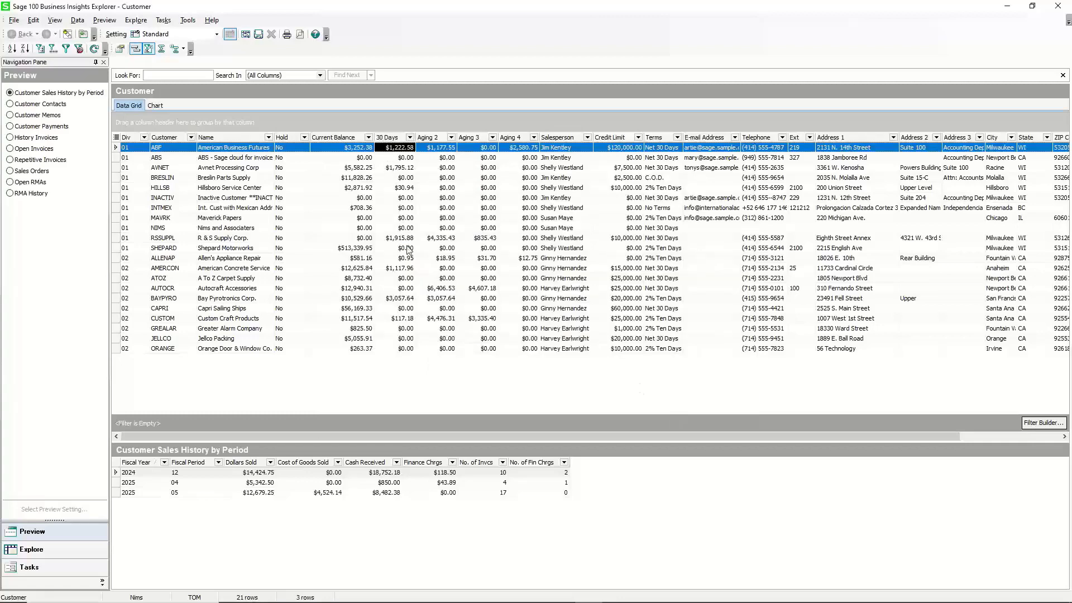
# Rename the Aging 2 column caption to 60 Days.
pyautogui.rightClick(434, 140)
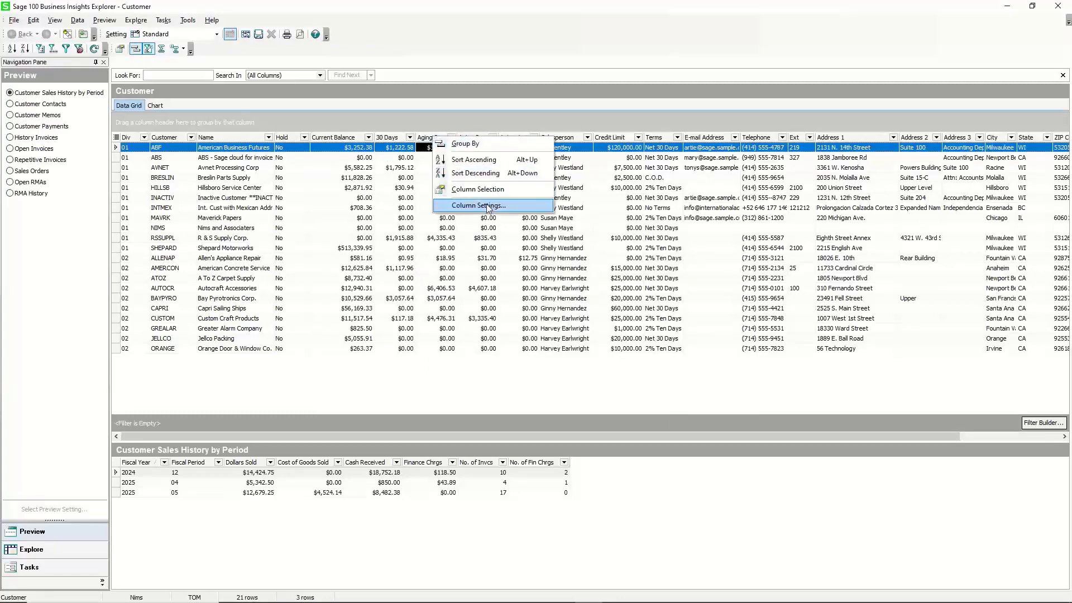
pyautogui.click(488, 207)
pyautogui.click(580, 210)
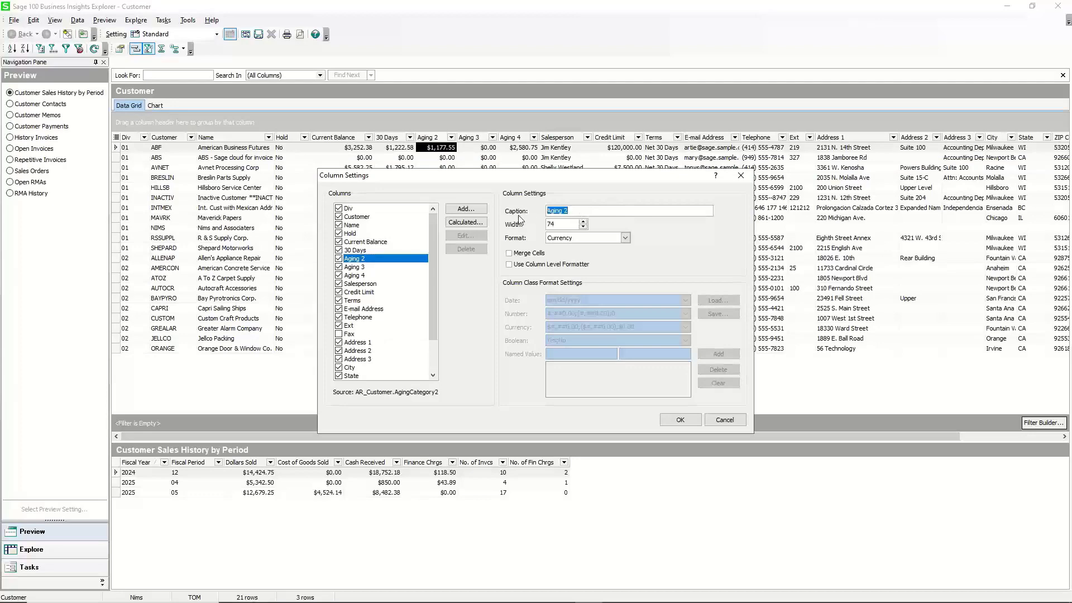
pyautogui.write('60 Days')
pyautogui.click(672, 420)
# Rename the Aging 3 column caption to 90 Days.
pyautogui.rightClick(478, 142)
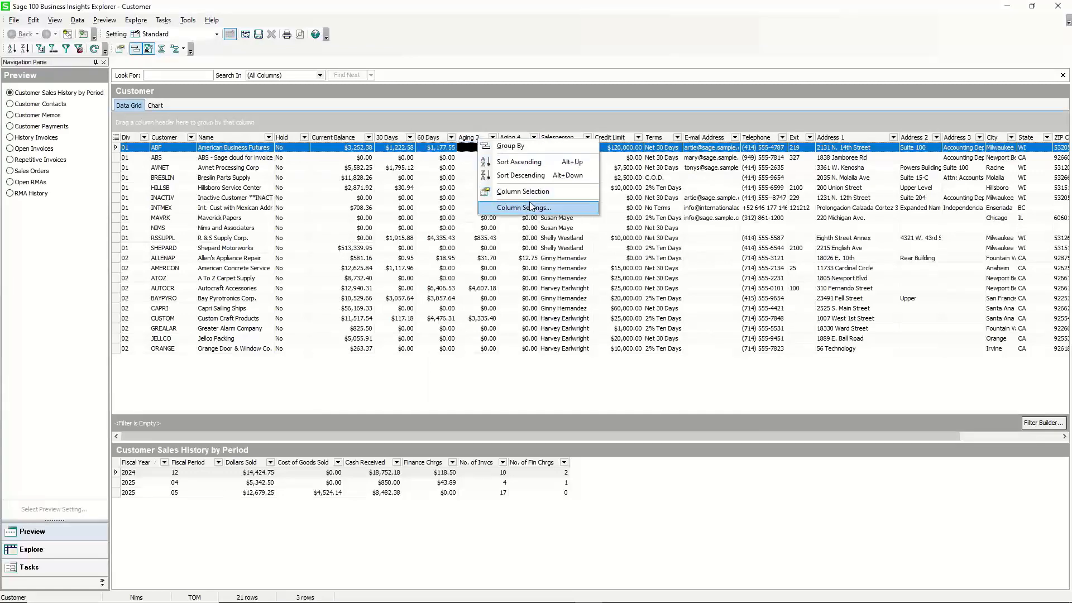
pyautogui.click(530, 206)
pyautogui.moveTo(602, 209); pyautogui.dragTo(528, 205)
pyautogui.write('90 Days')
pyautogui.click(680, 420)
# Rename the Aging 4 column caption to 120 Days.
pyautogui.rightClick(512, 139)
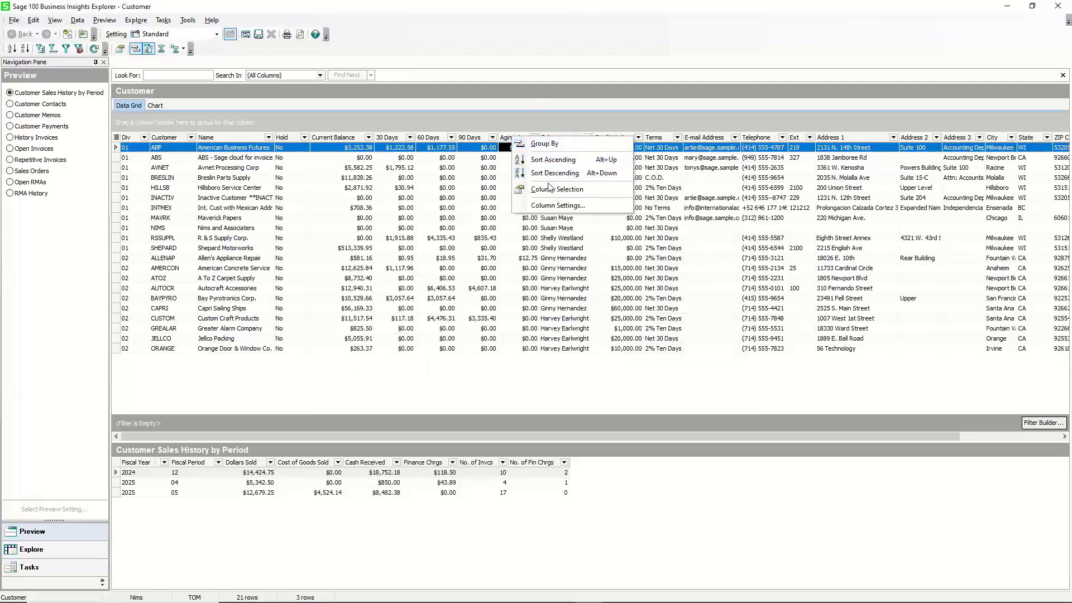
pyautogui.click(557, 206)
pyautogui.tripleClick(578, 210)
pyautogui.write('120 Days')
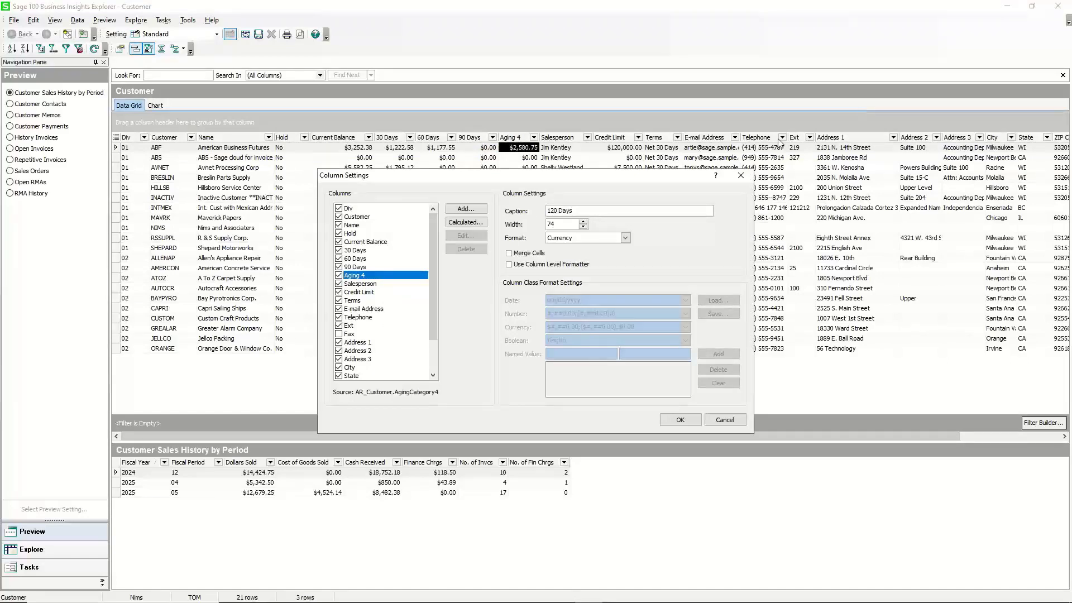
pyautogui.click(680, 419)
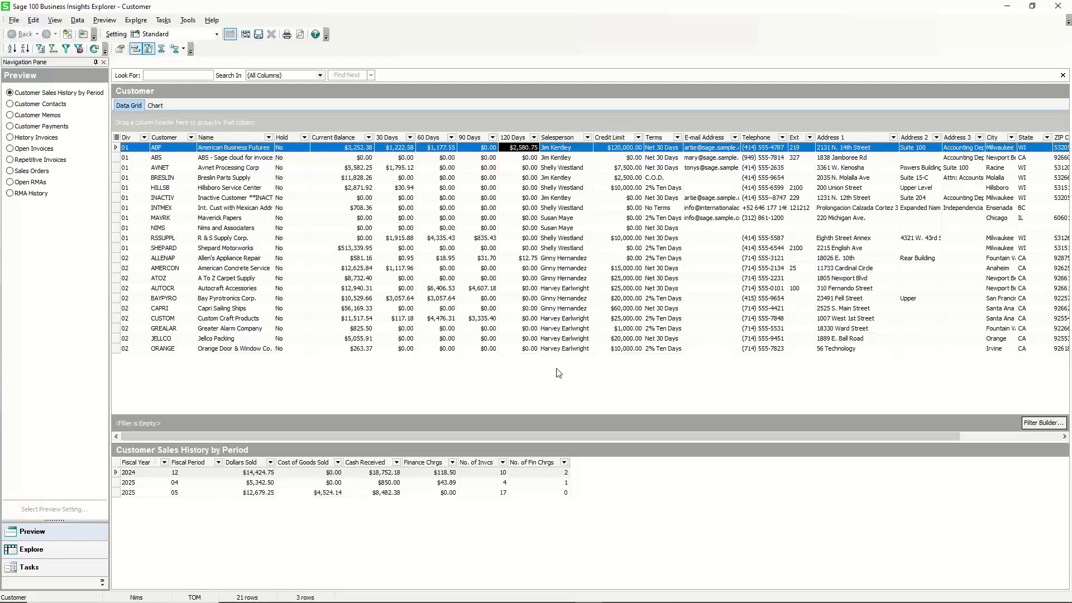
# Open the column settings and start a new calculated field named Past Due.
pyautogui.rightClick(387, 137)
pyautogui.click(424, 206)
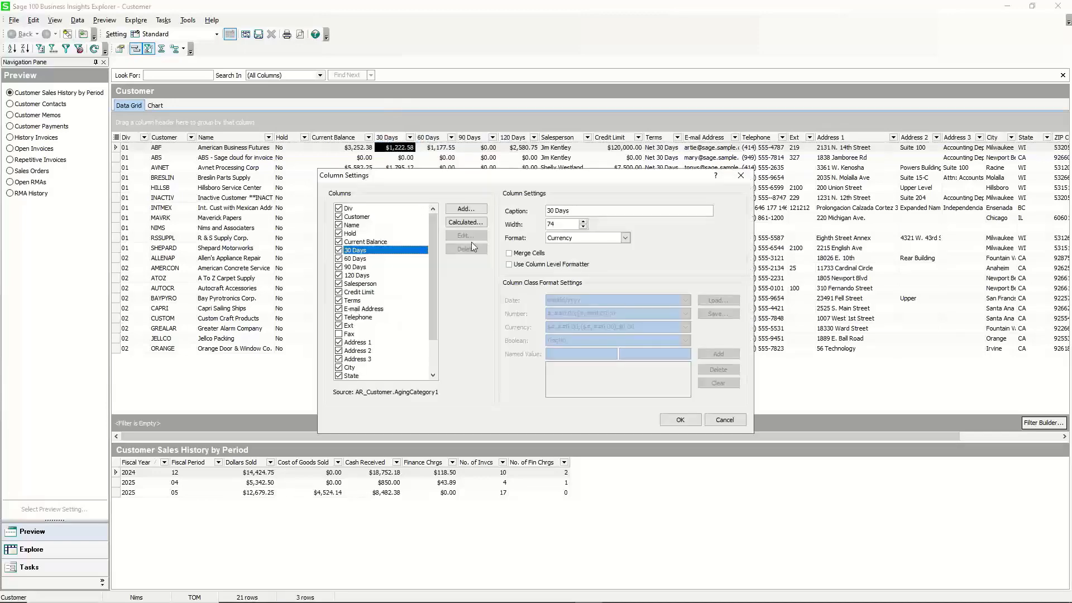
pyautogui.click(466, 222)
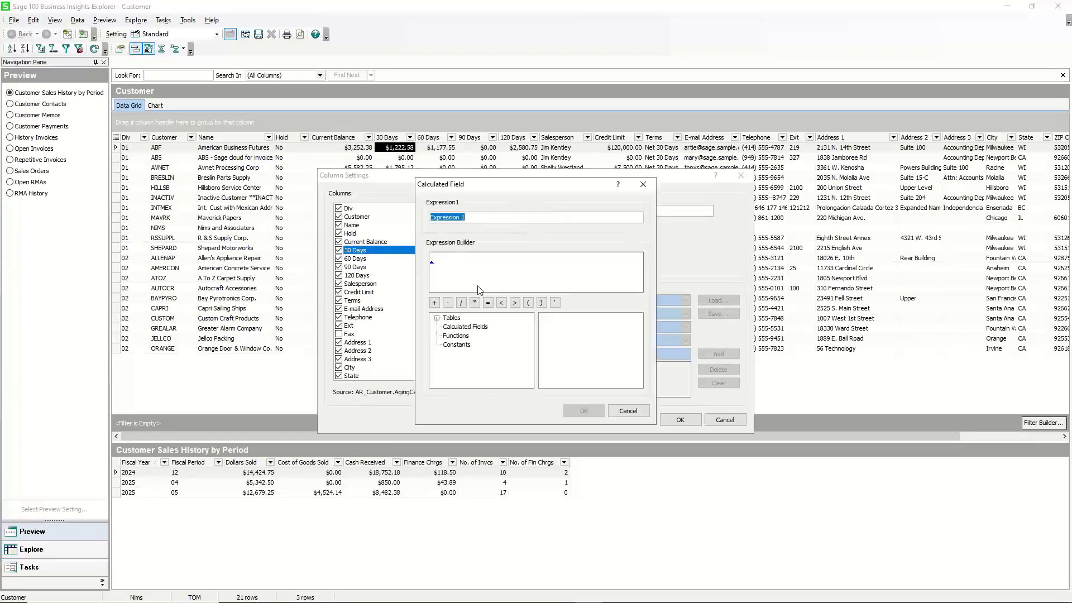
pyautogui.write('Pas ')
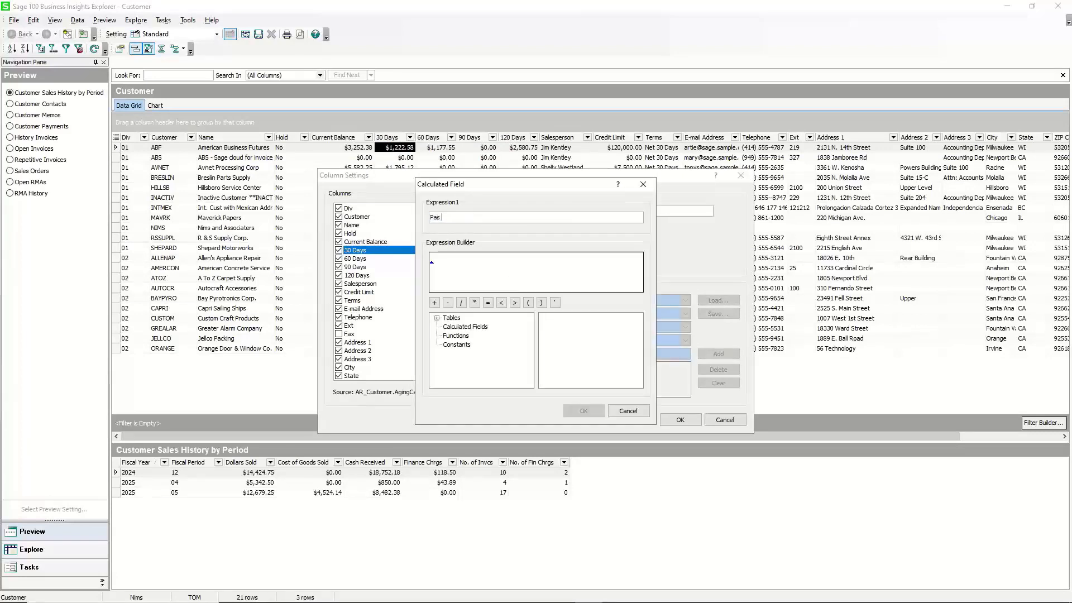
pyautogui.write(' Due')
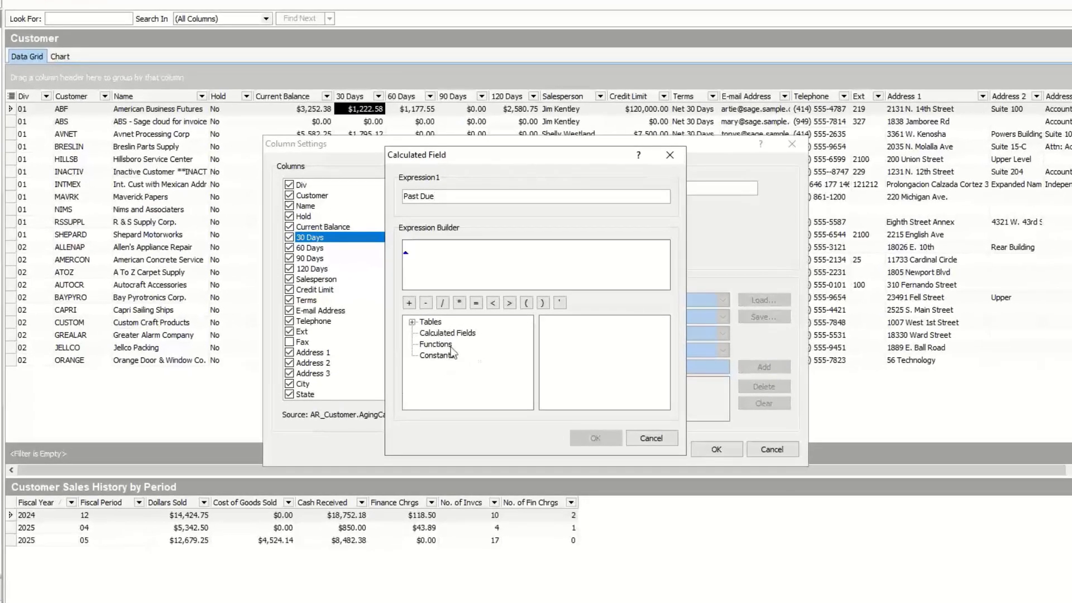
# Build the Past Due expression summing AR_Customer AgingCategory1, AgingCategory2, AgingCategory3 and AgingCategory4, then confirm it.
pyautogui.click(412, 322)
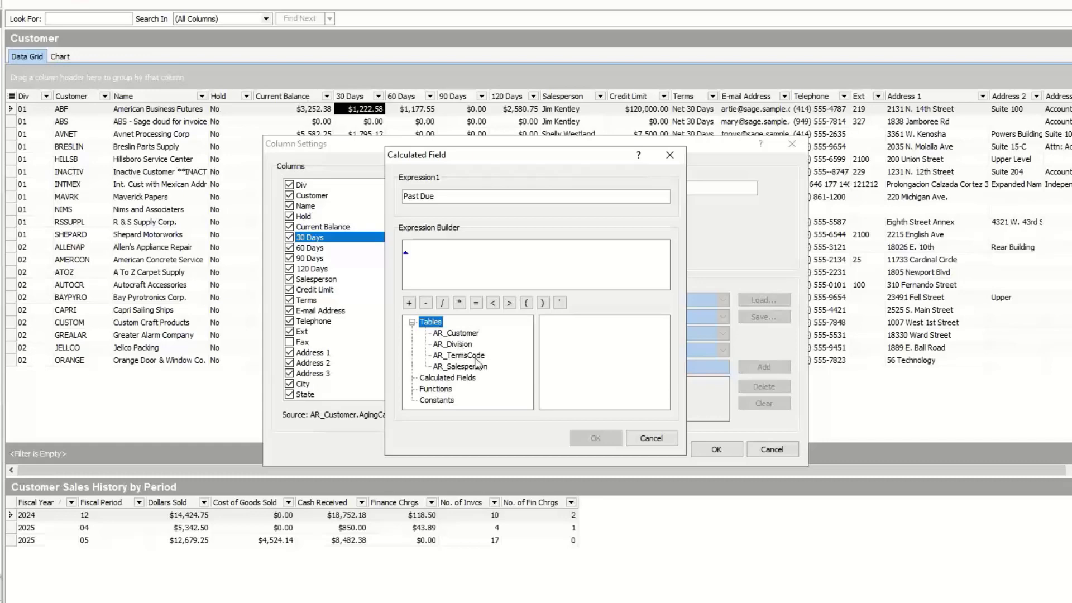
pyautogui.click(465, 333)
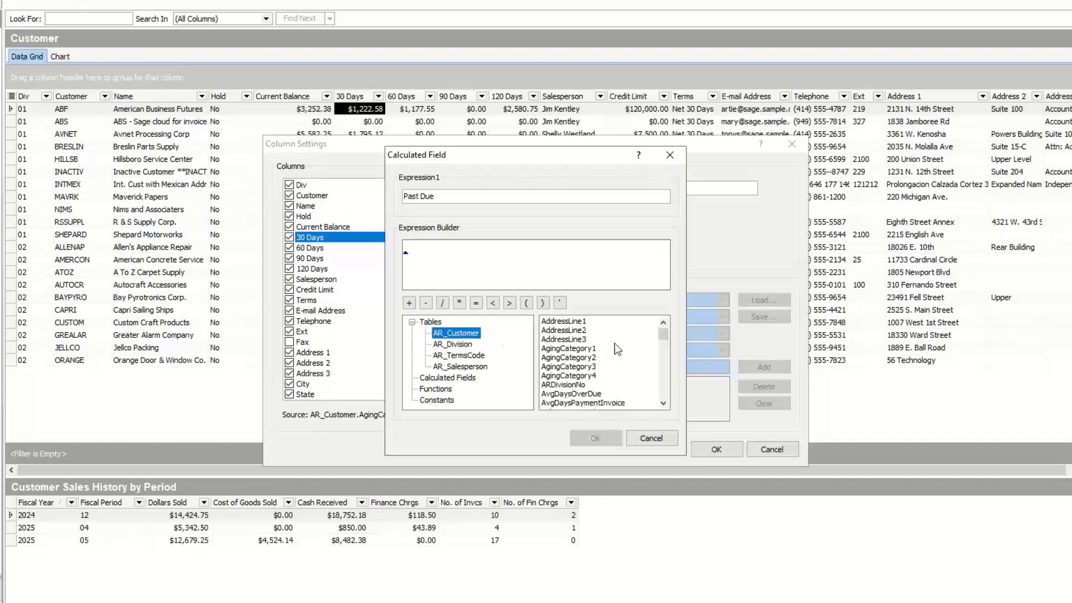
pyautogui.doubleClick(585, 350)
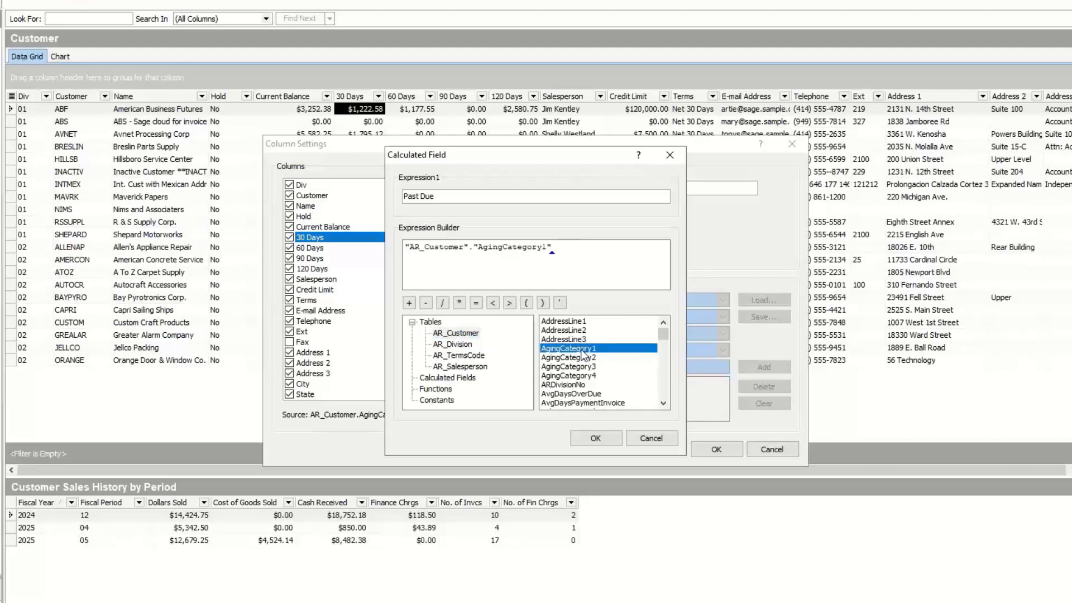
pyautogui.write('+')
pyautogui.click(572, 360)
pyautogui.doubleClick(572, 359)
pyautogui.write('+')
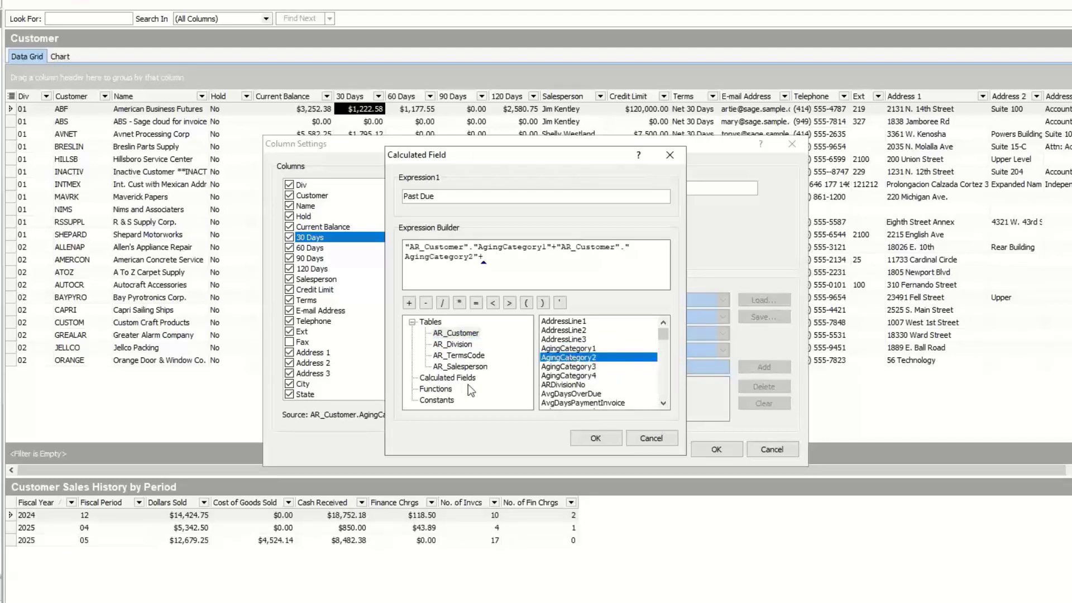
pyautogui.doubleClick(558, 367)
pyautogui.write('+')
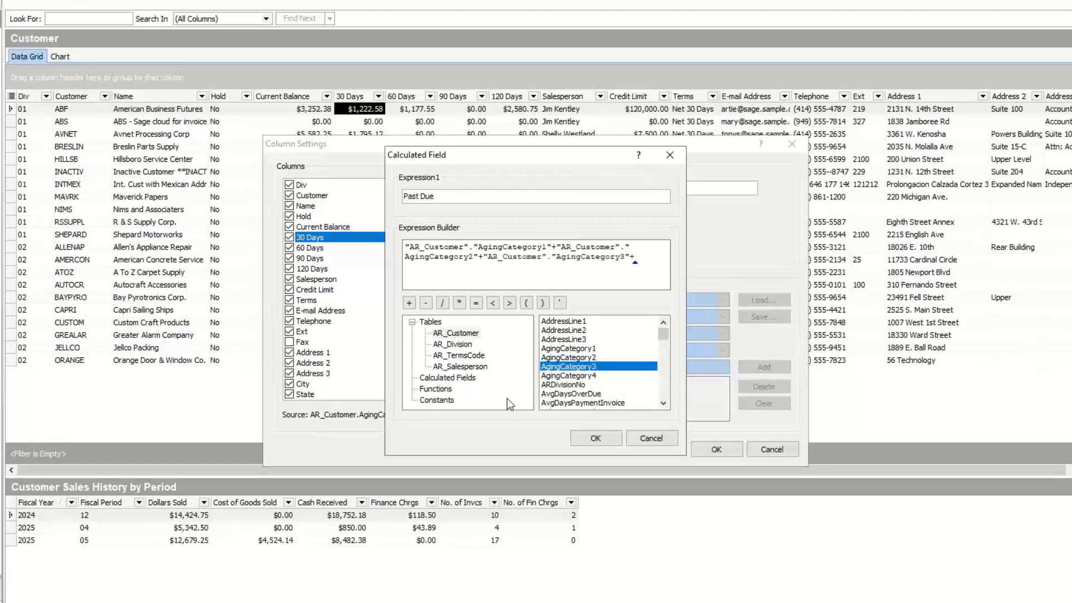
pyautogui.doubleClick(558, 376)
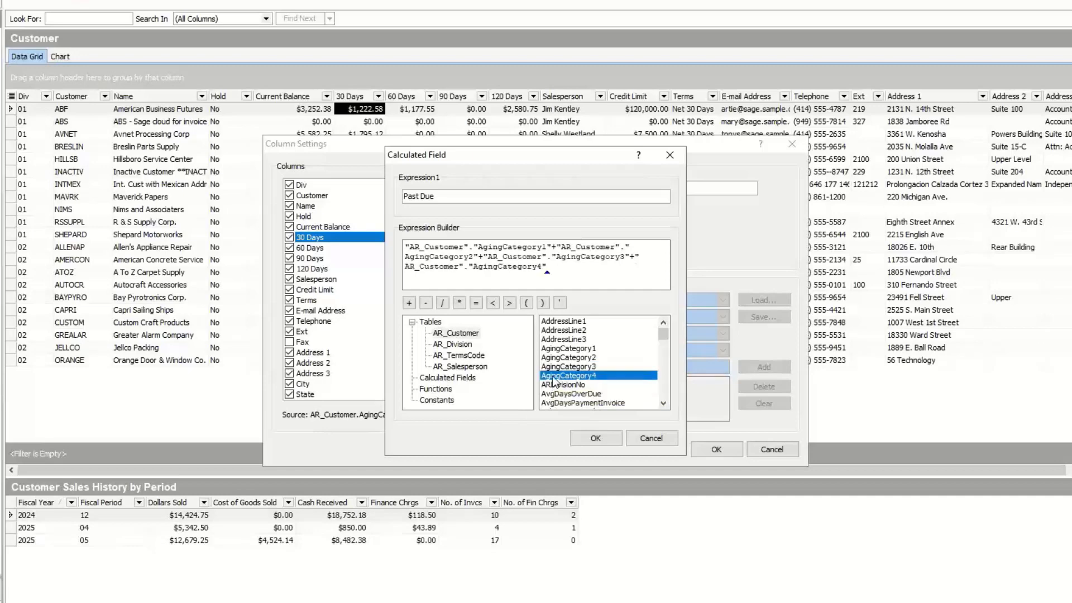
pyautogui.click(596, 438)
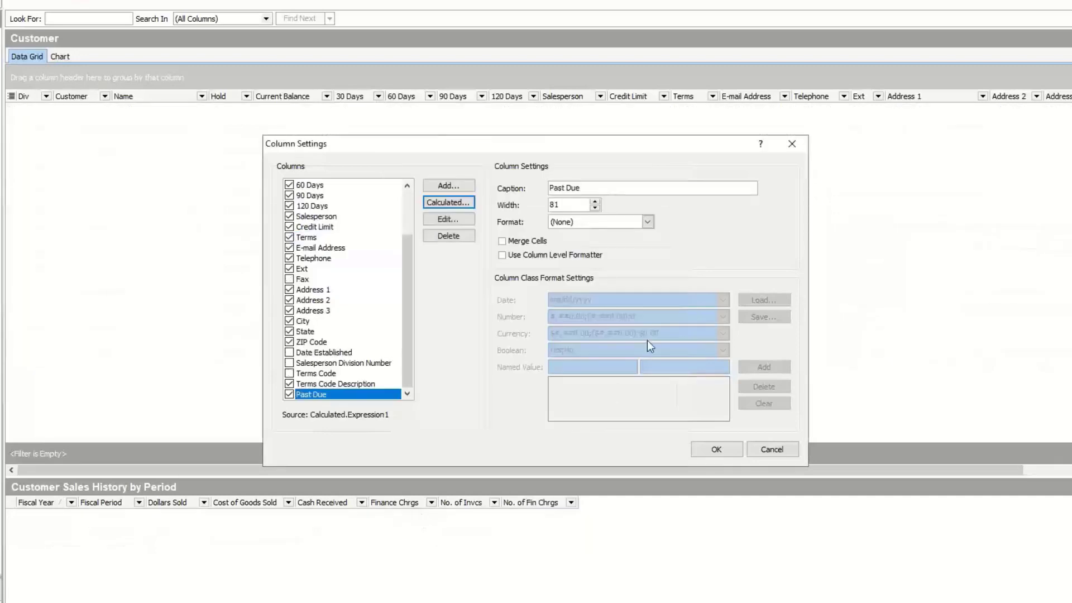
# Set the Past Due column format to Numeric and apply the column settings.
pyautogui.click(647, 224)
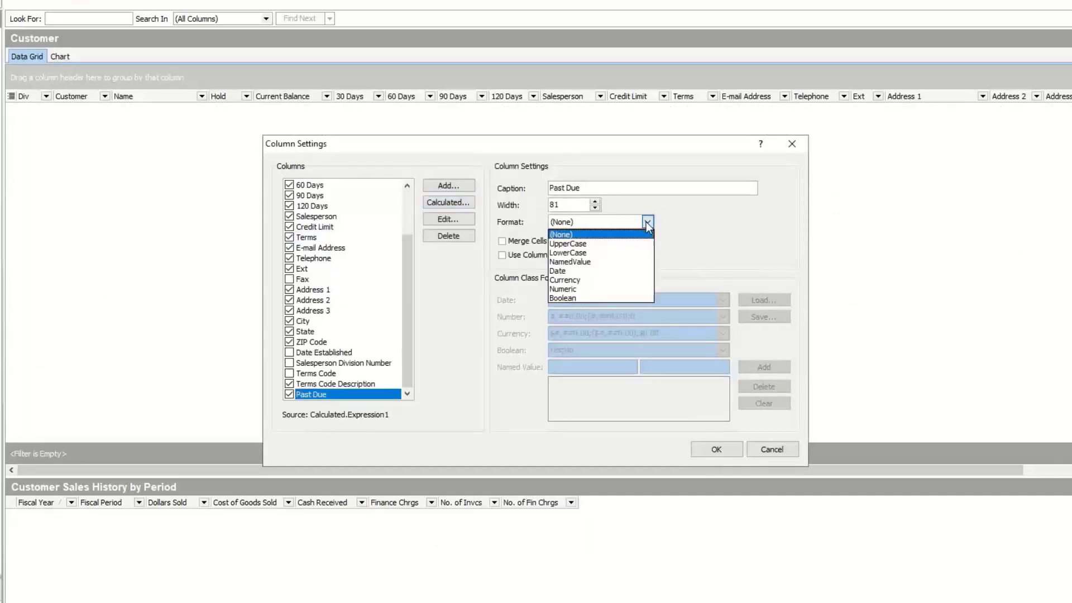
pyautogui.click(590, 288)
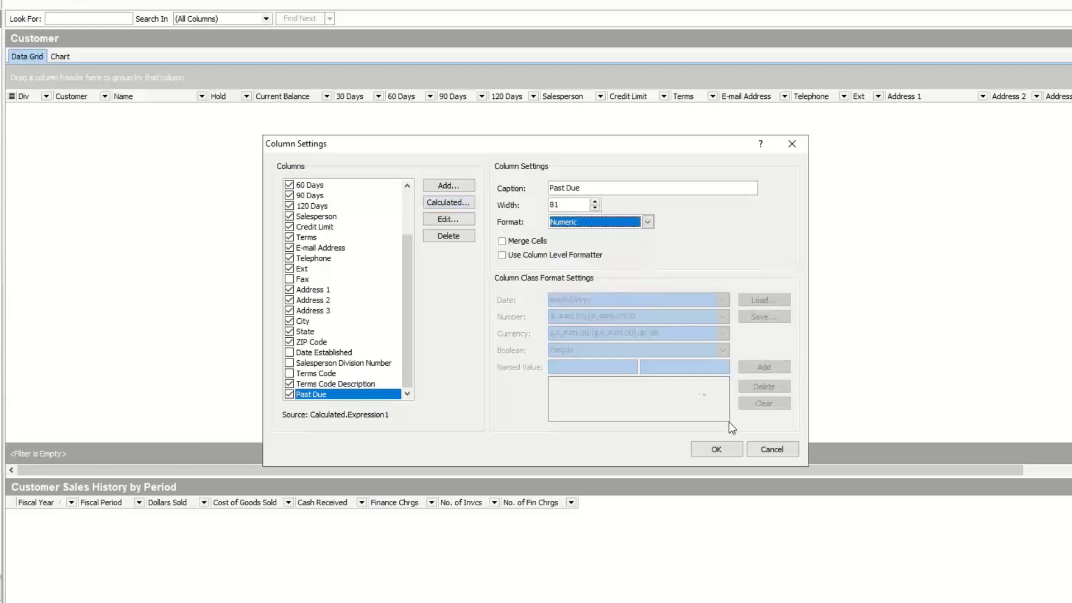
pyautogui.click(711, 447)
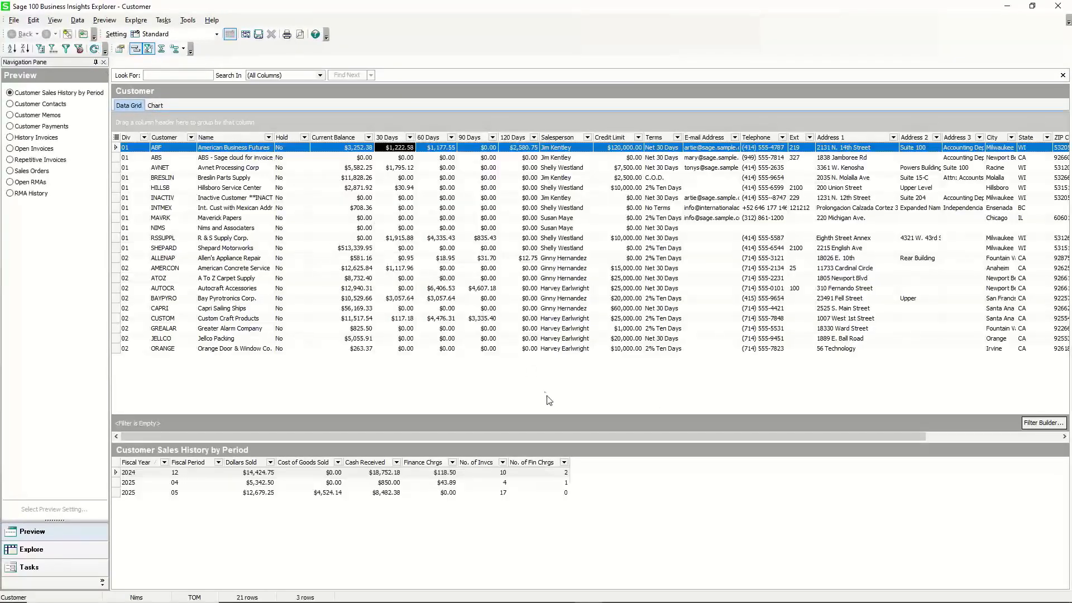
# Move the Past Due column to sit right after Current Balance.
pyautogui.moveTo(581, 433); pyautogui.dragTo(717, 409)
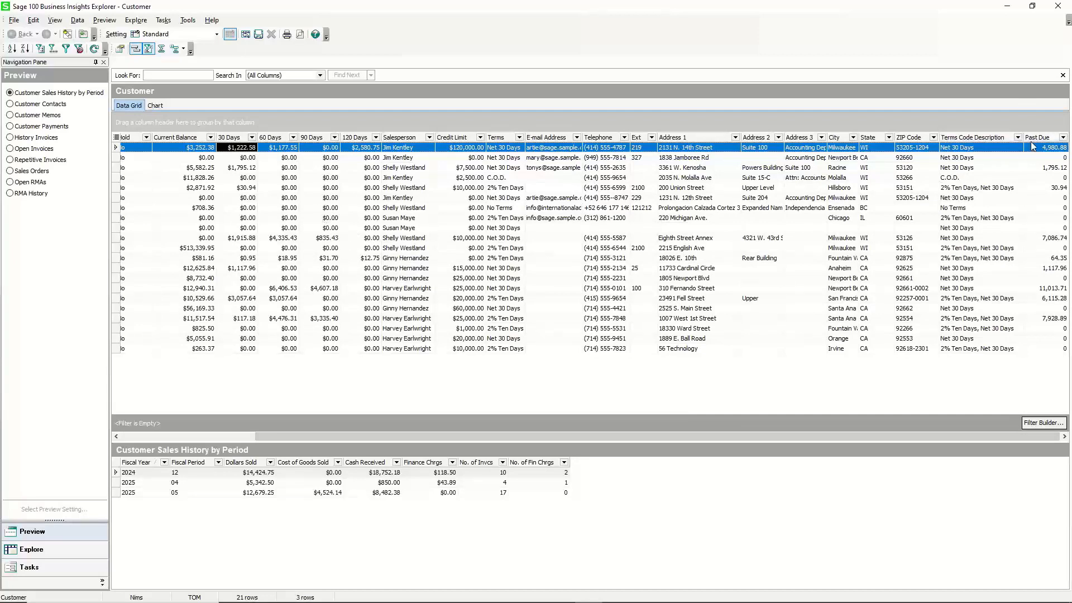
pyautogui.moveTo(1036, 136); pyautogui.dragTo(221, 140)
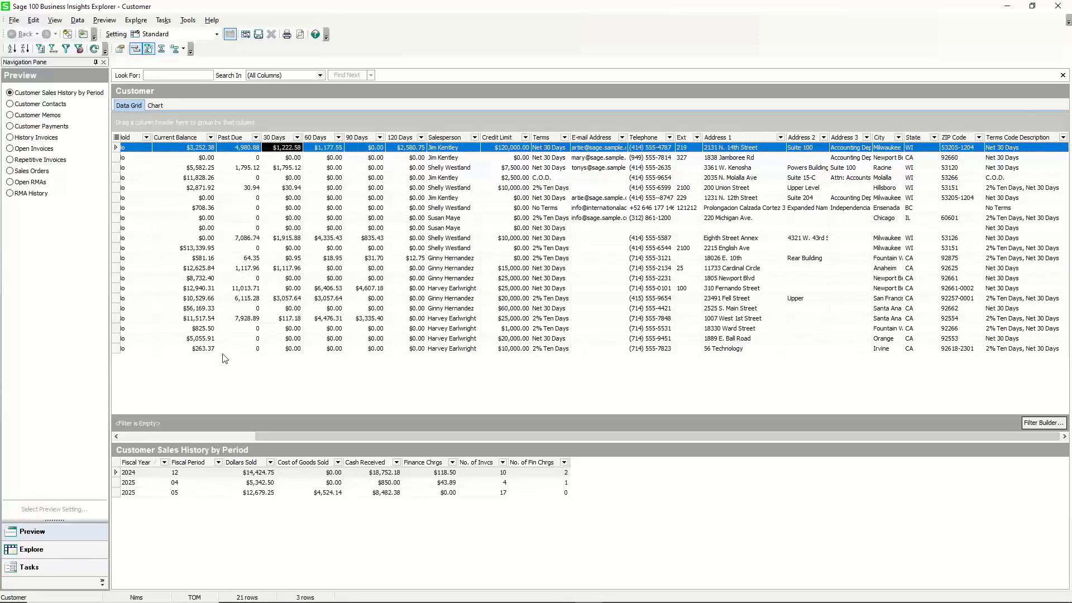
pyautogui.moveTo(263, 434); pyautogui.dragTo(174, 433)
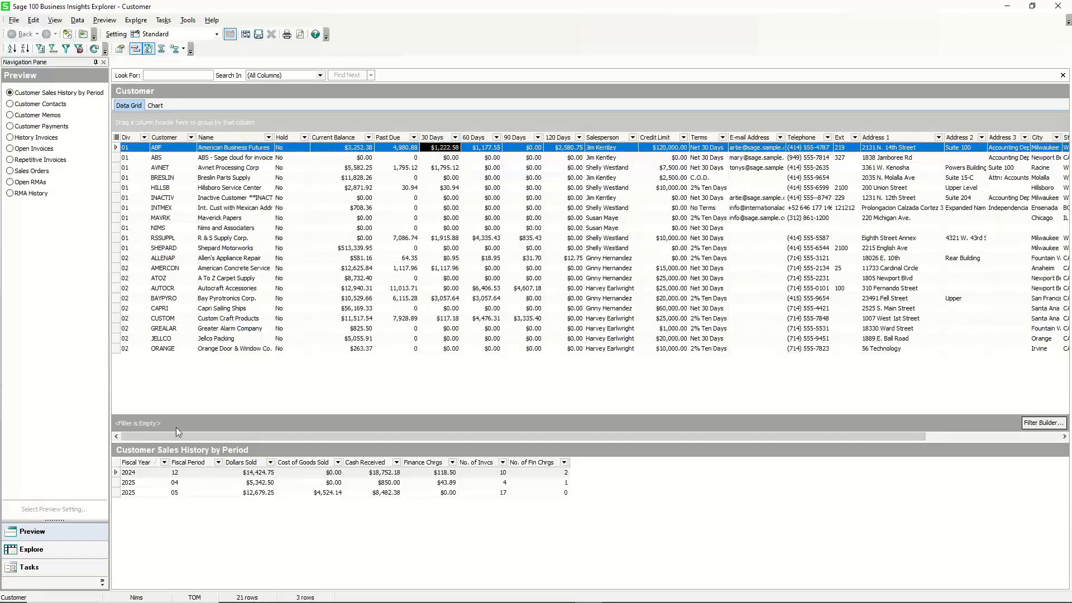
# Change the Past Due column format to Currency.
pyautogui.rightClick(396, 137)
pyautogui.click(440, 205)
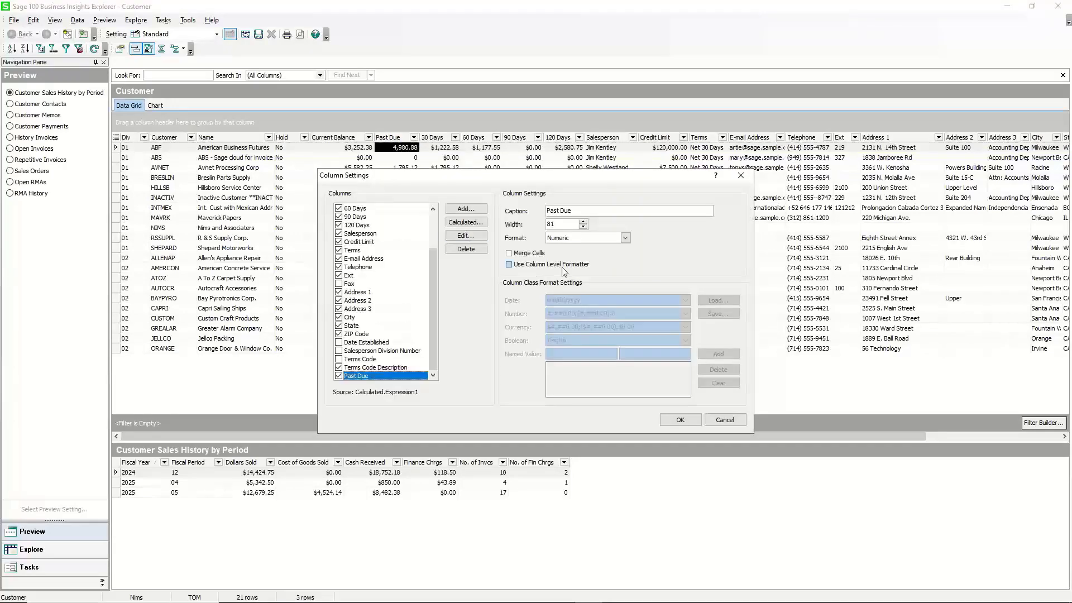
pyautogui.click(626, 238)
pyautogui.click(598, 285)
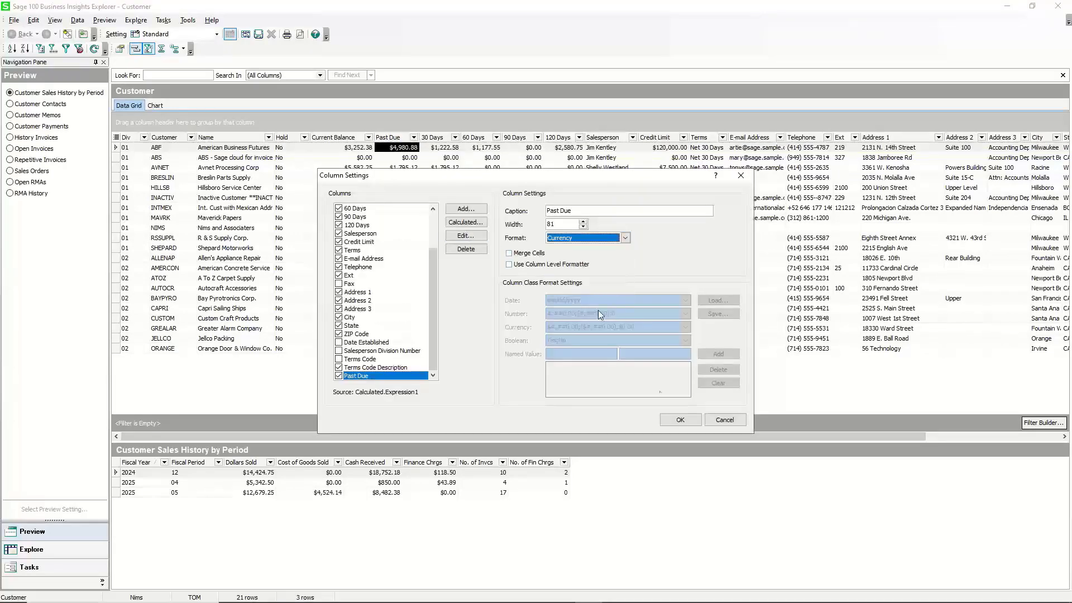
pyautogui.click(680, 421)
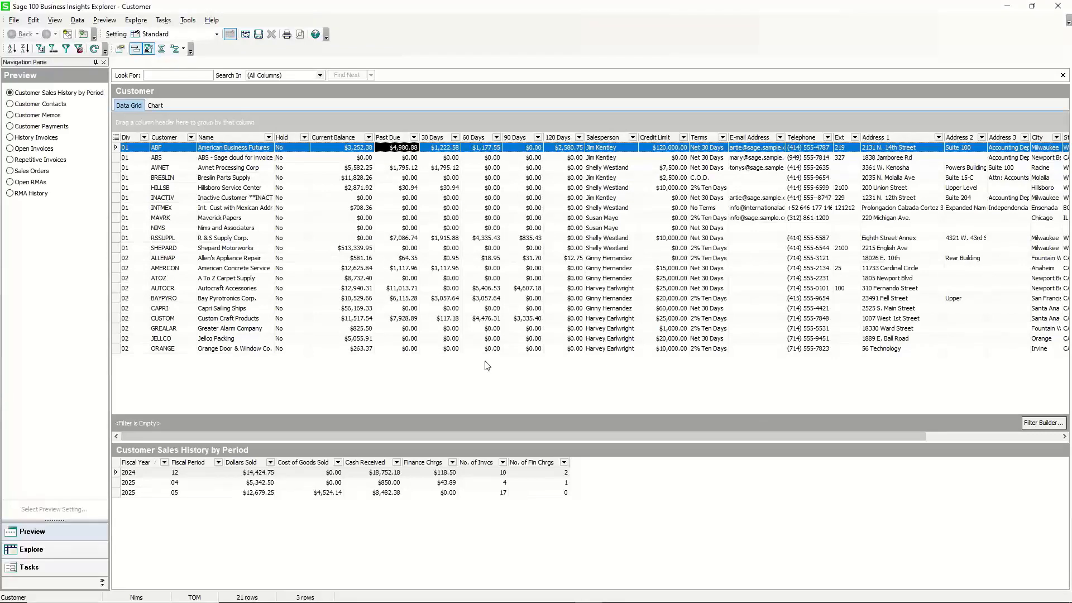
# Open the column settings and start a new calculated field named Total Due.
pyautogui.rightClick(347, 137)
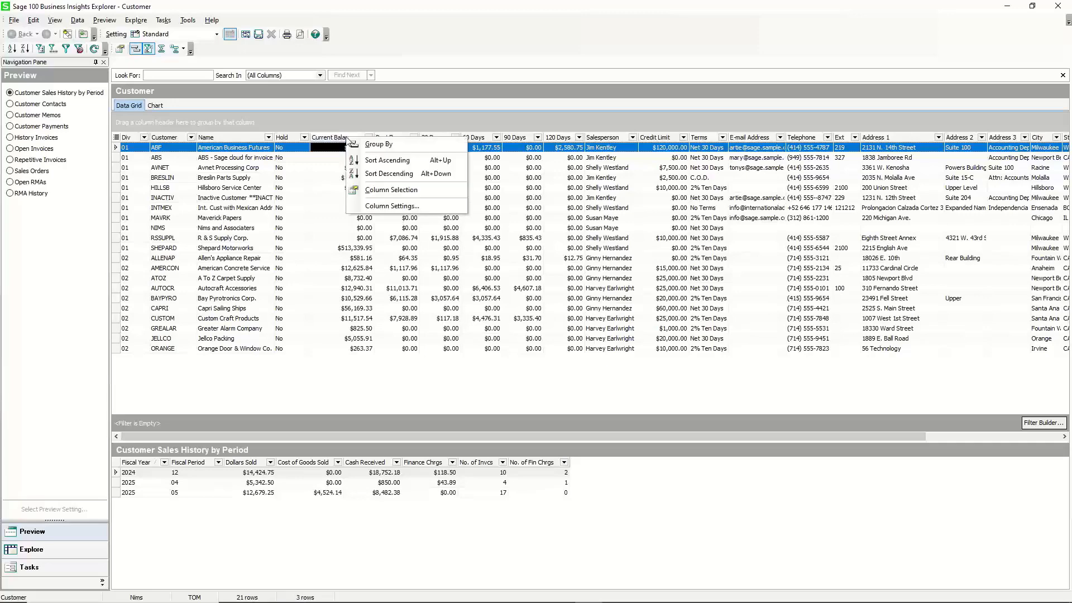
pyautogui.click(385, 206)
pyautogui.click(461, 222)
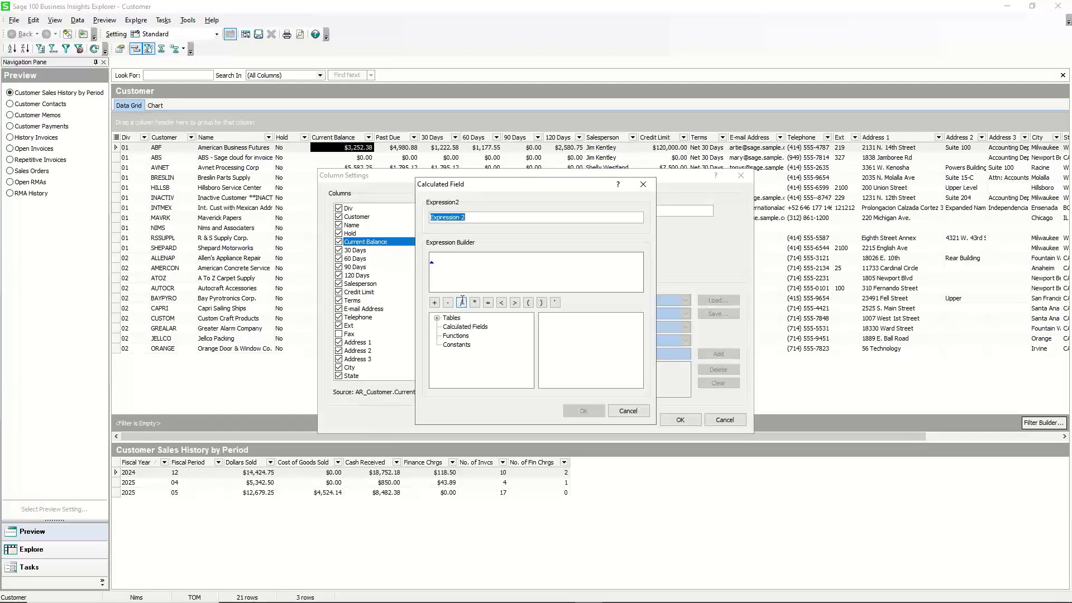
pyautogui.write('Total Due')
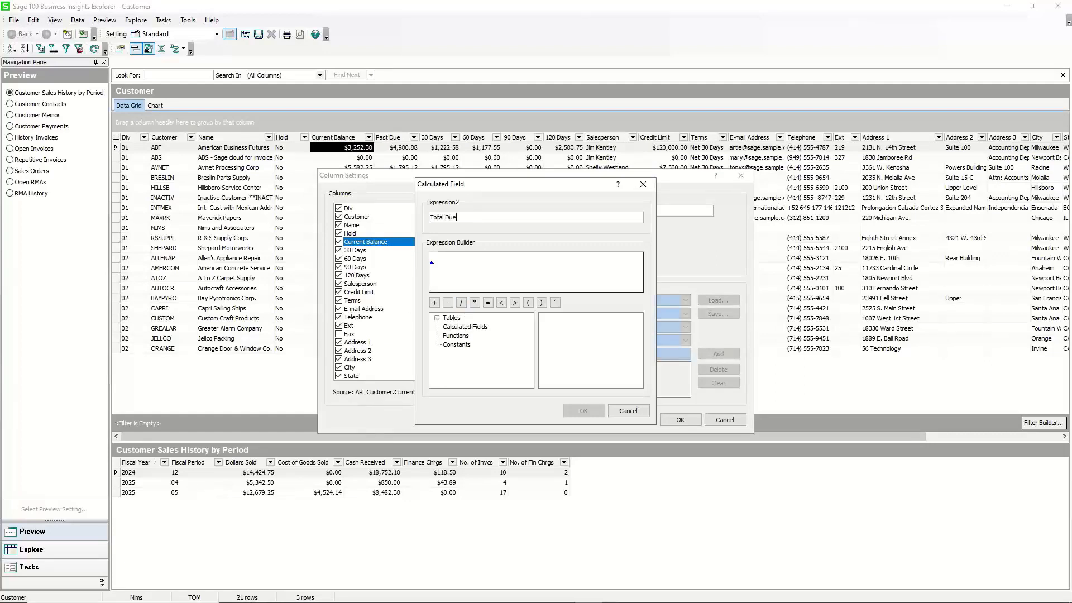
pyautogui.click(452, 261)
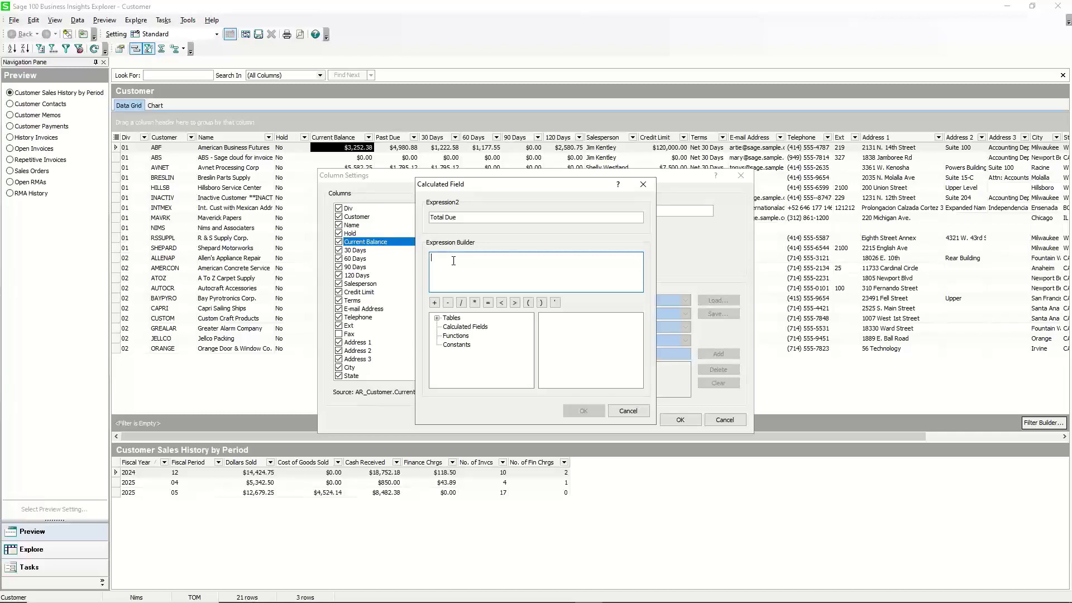
# Build the Total Due expression adding the Past Due calculated field and AR_Customer CurrentBalance, then confirm it.
pyautogui.click(479, 329)
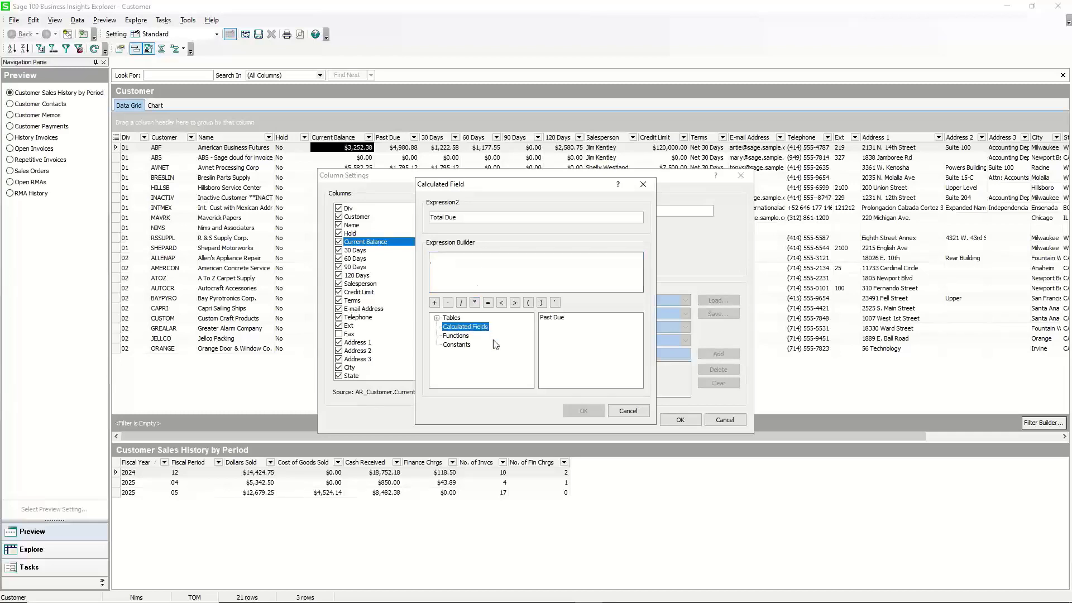
pyautogui.doubleClick(550, 318)
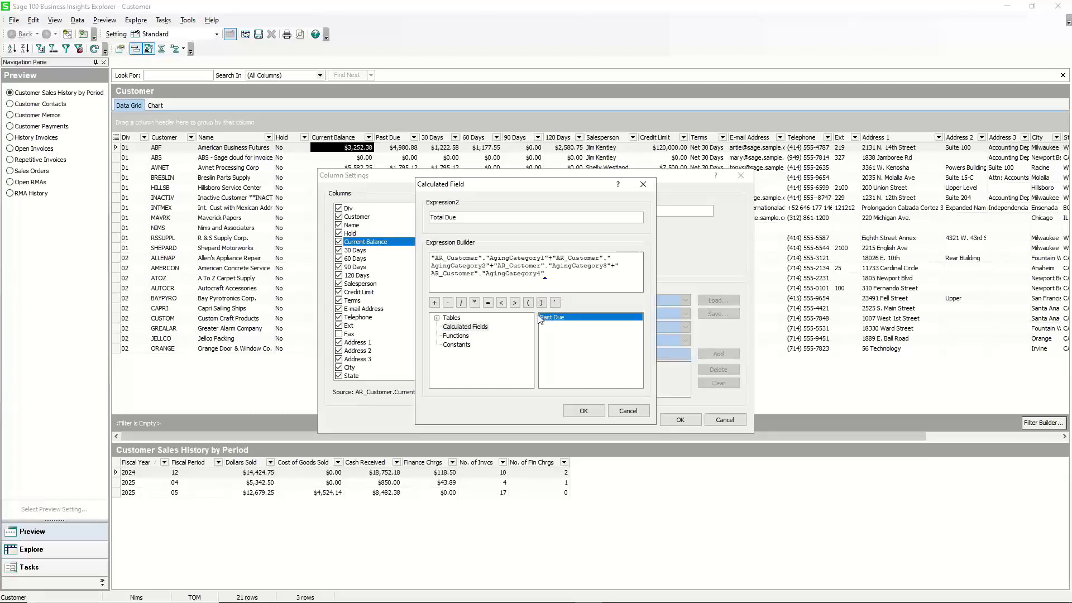
pyautogui.click(437, 317)
pyautogui.click(472, 326)
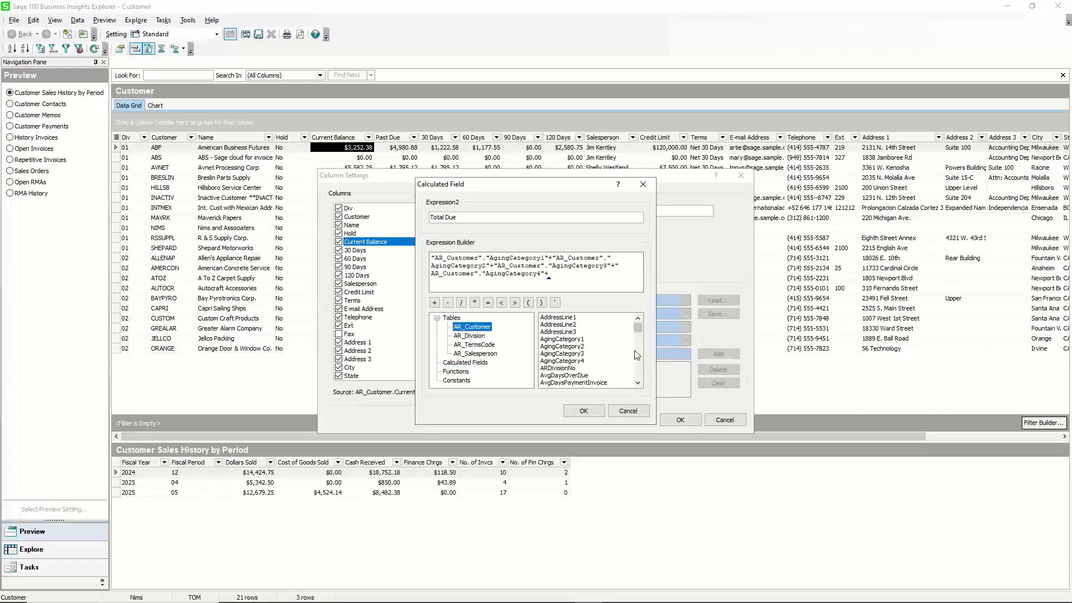
pyautogui.moveTo(638, 331); pyautogui.dragTo(639, 343)
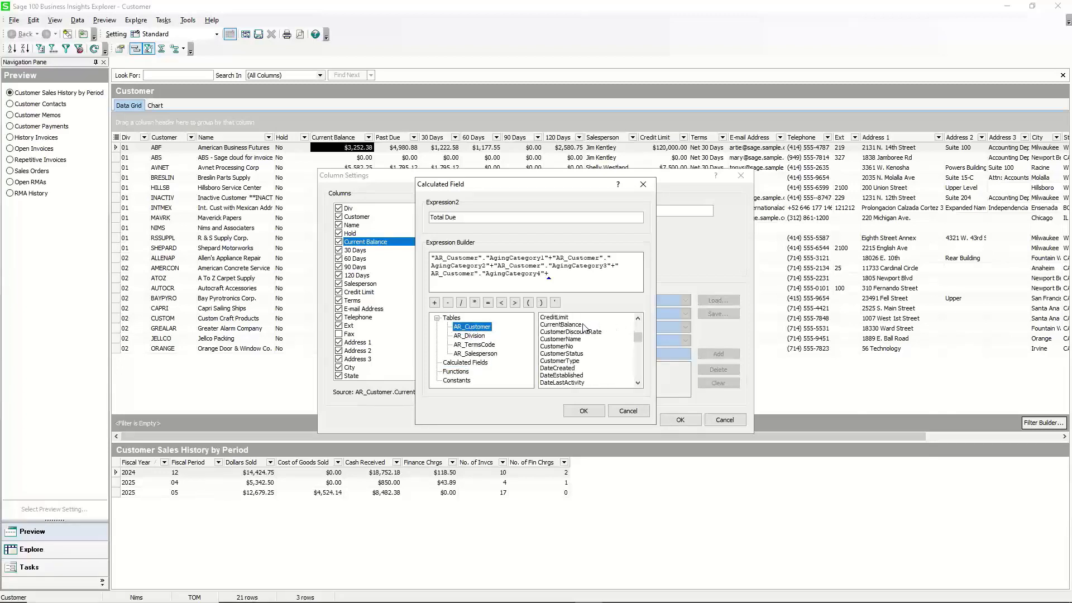
pyautogui.doubleClick(581, 325)
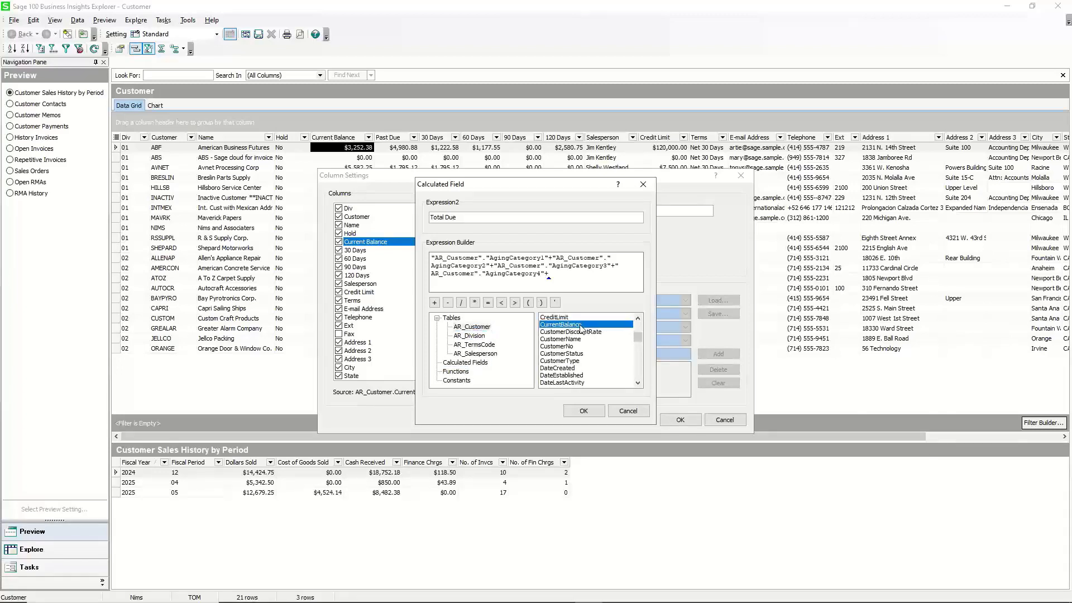
pyautogui.click(584, 410)
# Set the Total Due column format to Currency and apply the column settings.
pyautogui.click(626, 239)
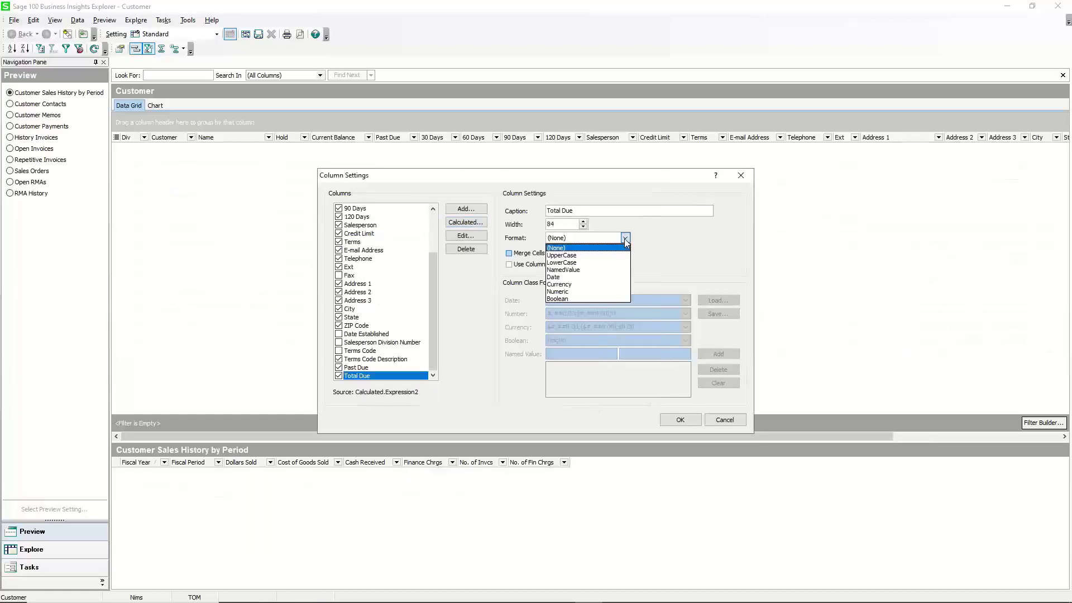
pyautogui.click(574, 285)
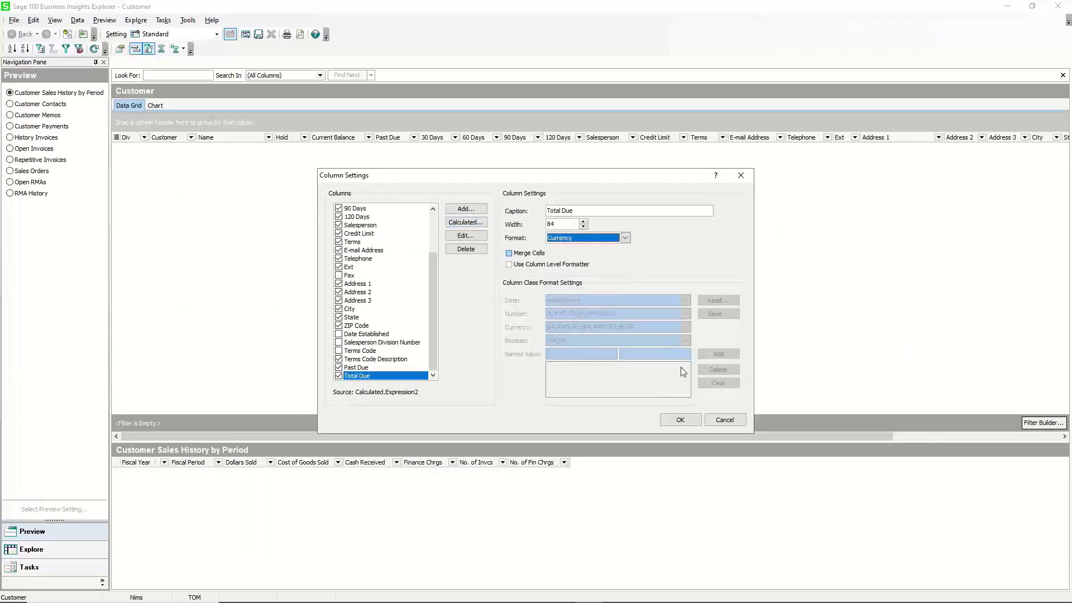
pyautogui.click(680, 420)
# Move the Total Due column next to Current Balance.
pyautogui.moveTo(707, 437); pyautogui.dragTo(914, 426)
pyautogui.moveTo(1034, 141); pyautogui.dragTo(174, 140)
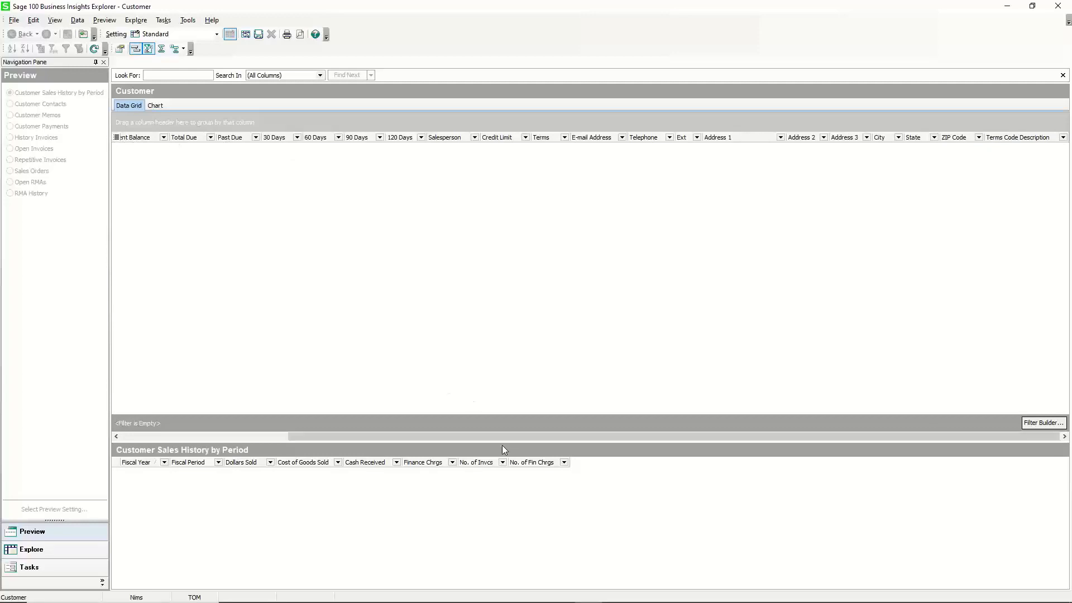
pyautogui.moveTo(501, 435); pyautogui.dragTo(306, 394)
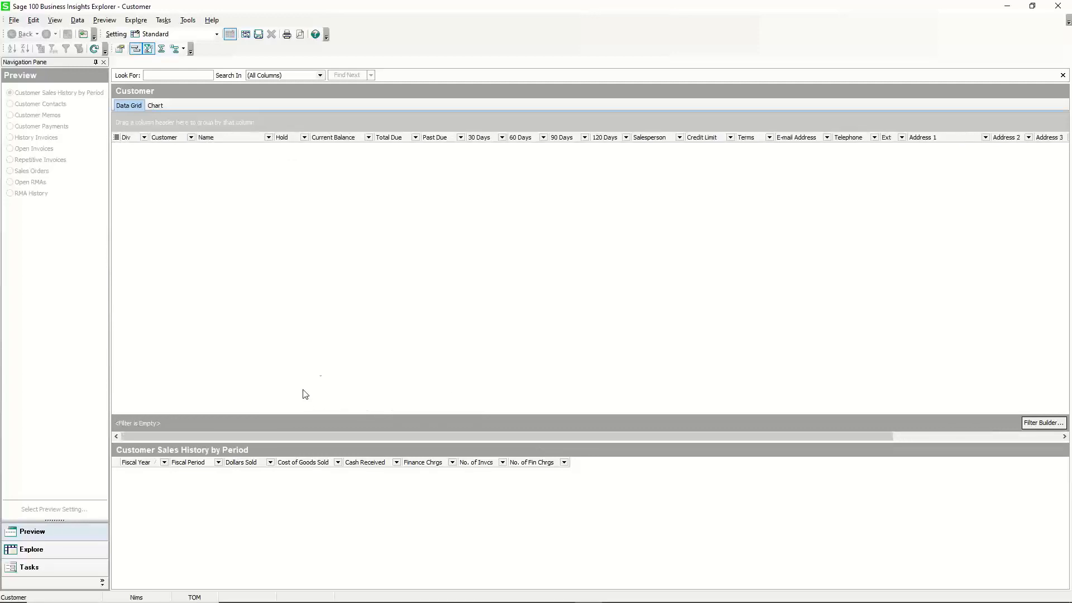
# Refresh the grid data and sort the customers by Total Due.
pyautogui.click(400, 142)
pyautogui.click(95, 49)
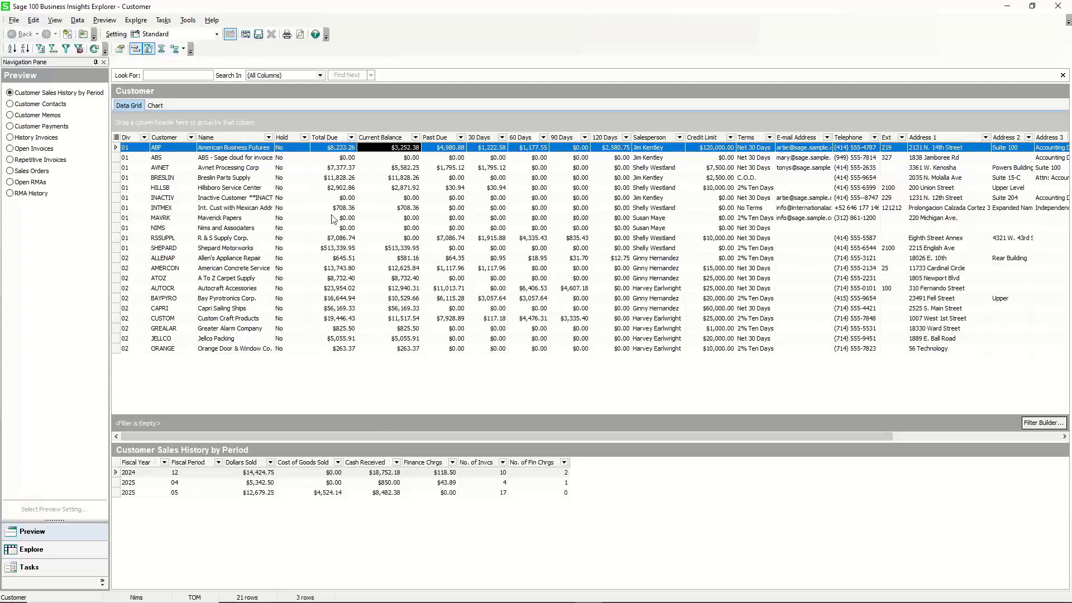
pyautogui.click(324, 138)
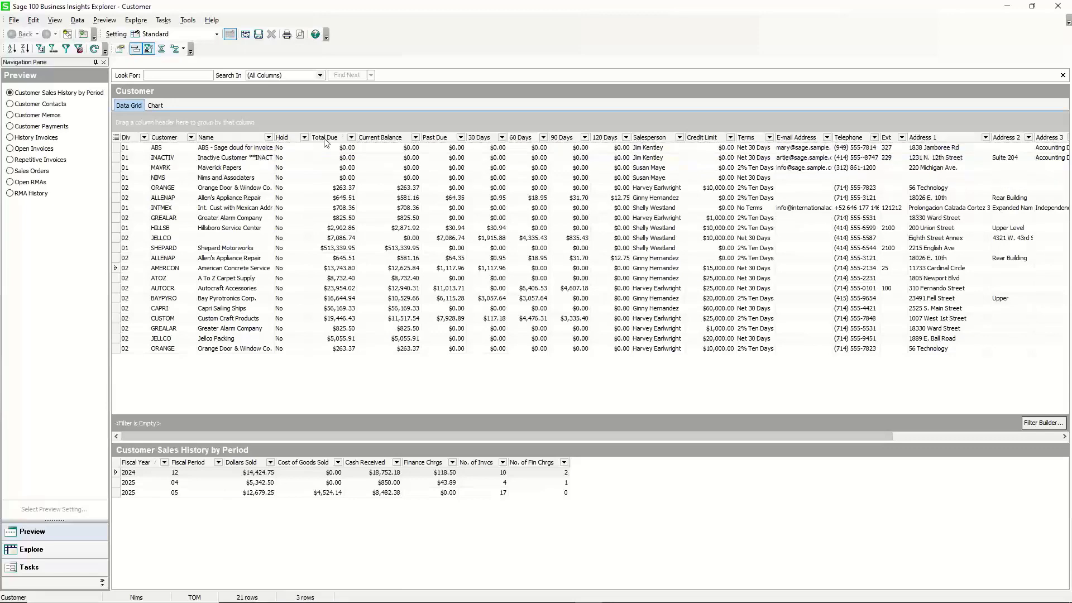
# Sort the customers by Total Due descending and save the view setting under its default name.
pyautogui.click(324, 139)
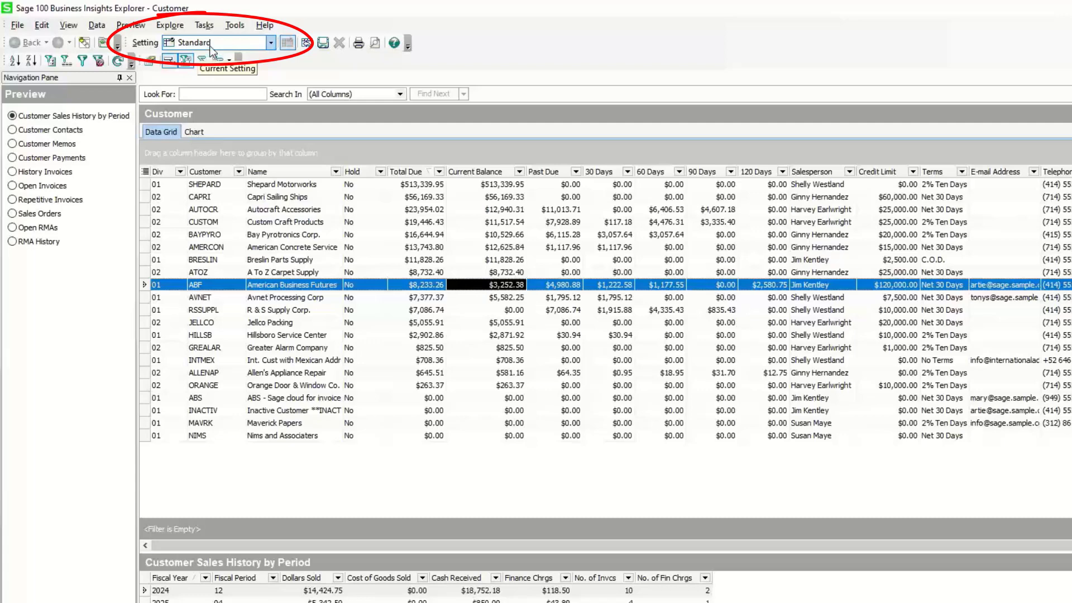
pyautogui.click(18, 26)
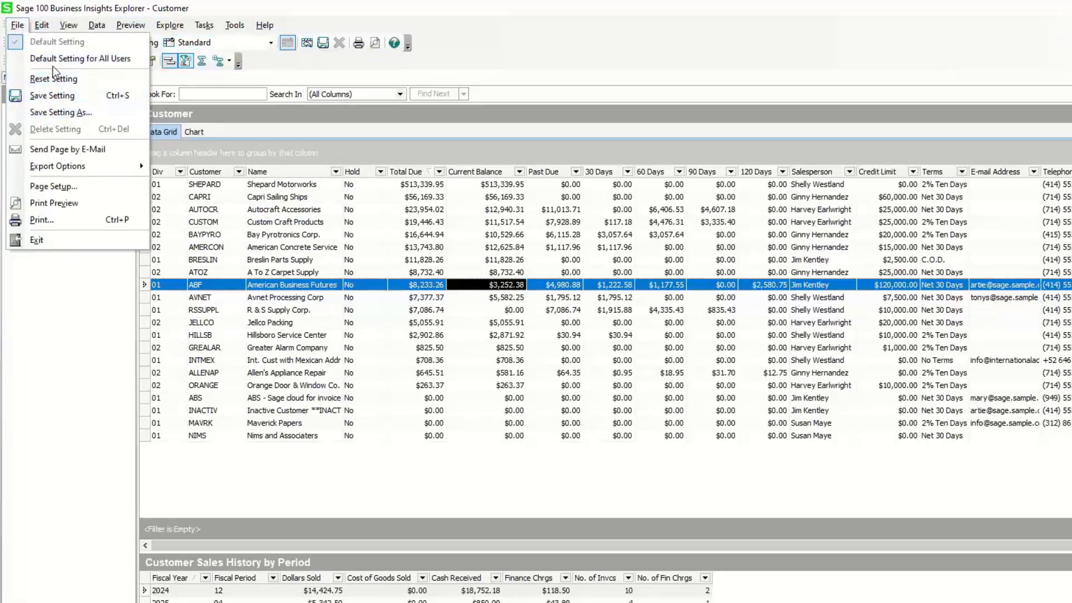
pyautogui.click(68, 113)
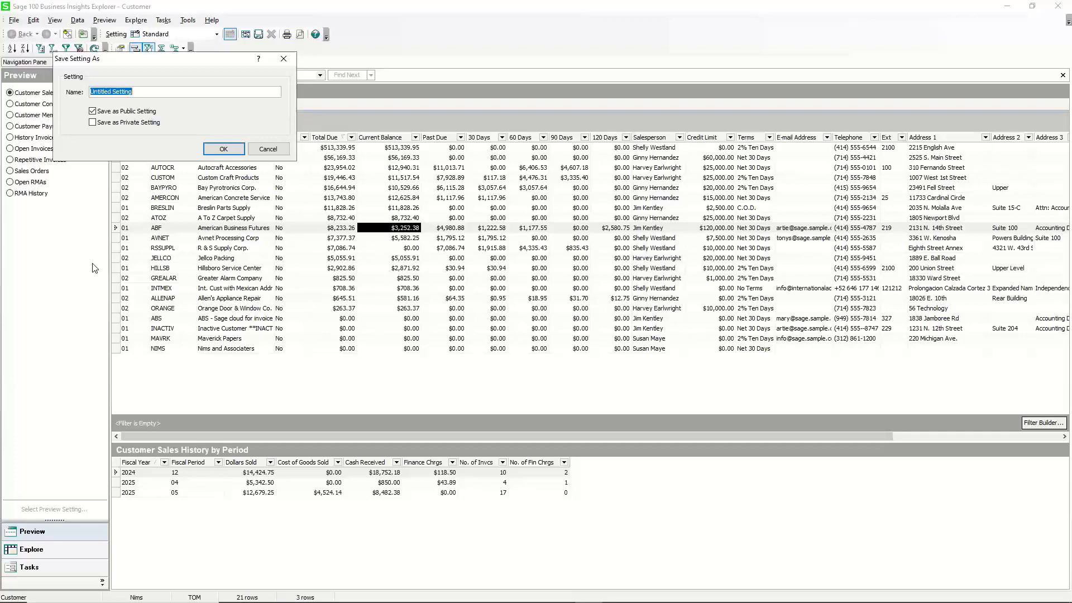
pyautogui.click(217, 152)
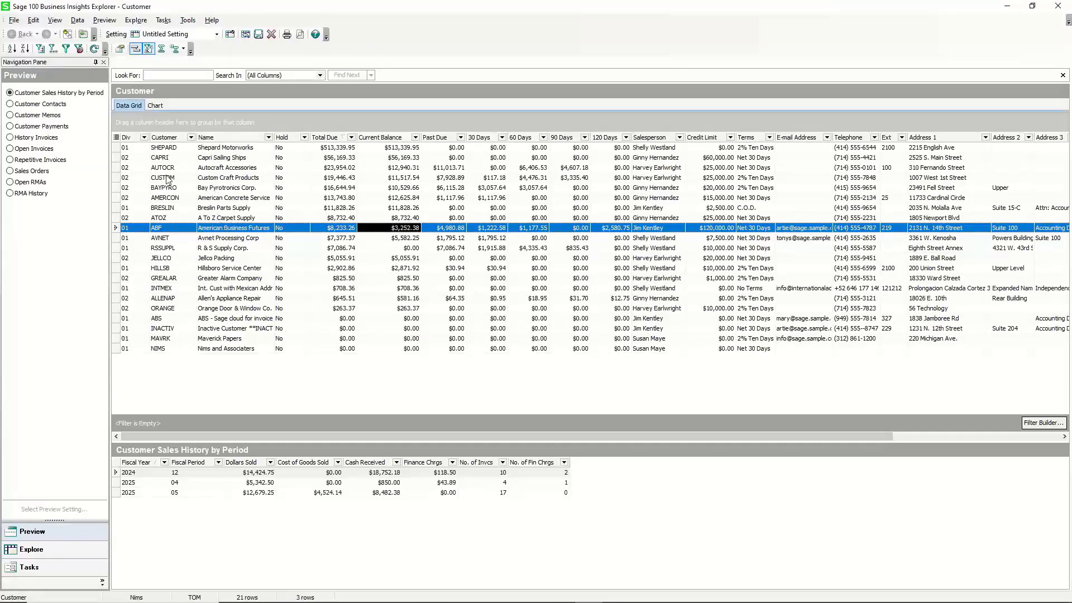
# Save the Customer view setting as a public setting named Past Due.
pyautogui.click(14, 20)
pyautogui.click(47, 80)
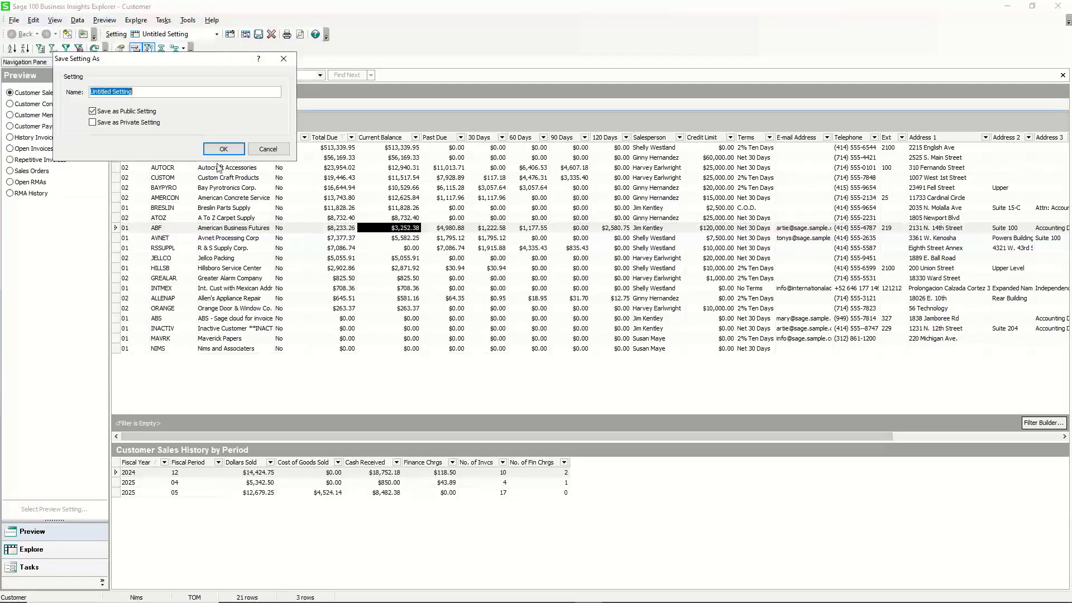
pyautogui.write('Past Due')
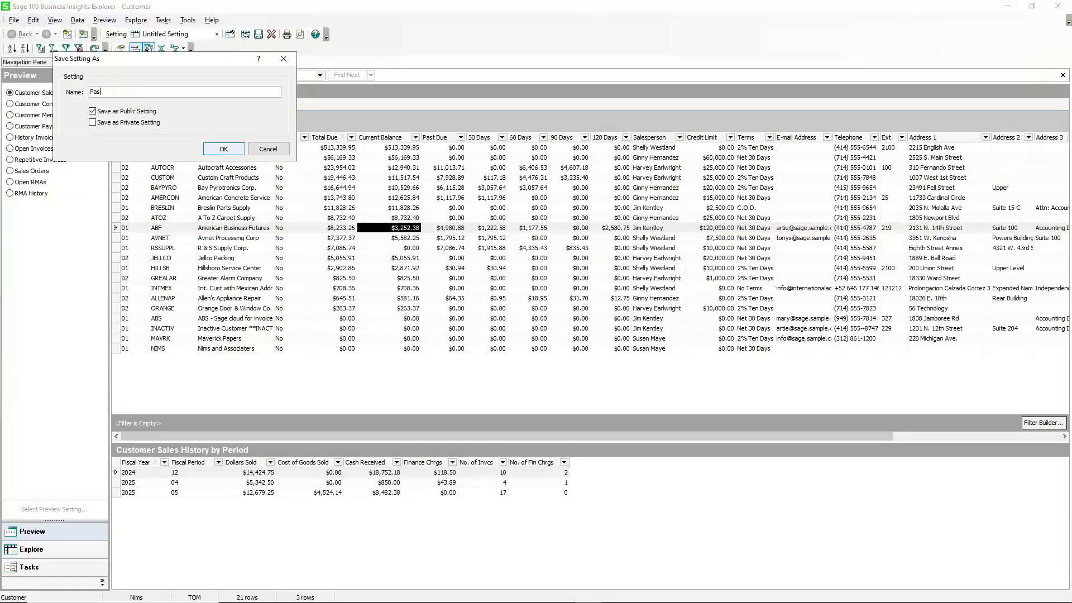
pyautogui.click(215, 149)
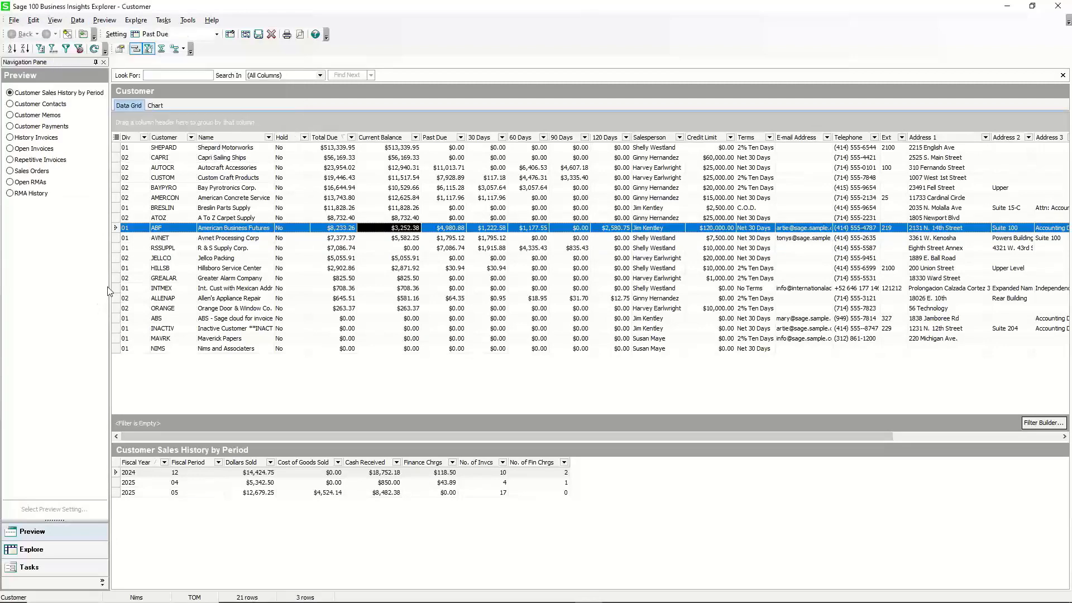
# Close the Customer explorer and open the Item Quantities By Warehouse View from Inventory Management.
pyautogui.click(1058, 7)
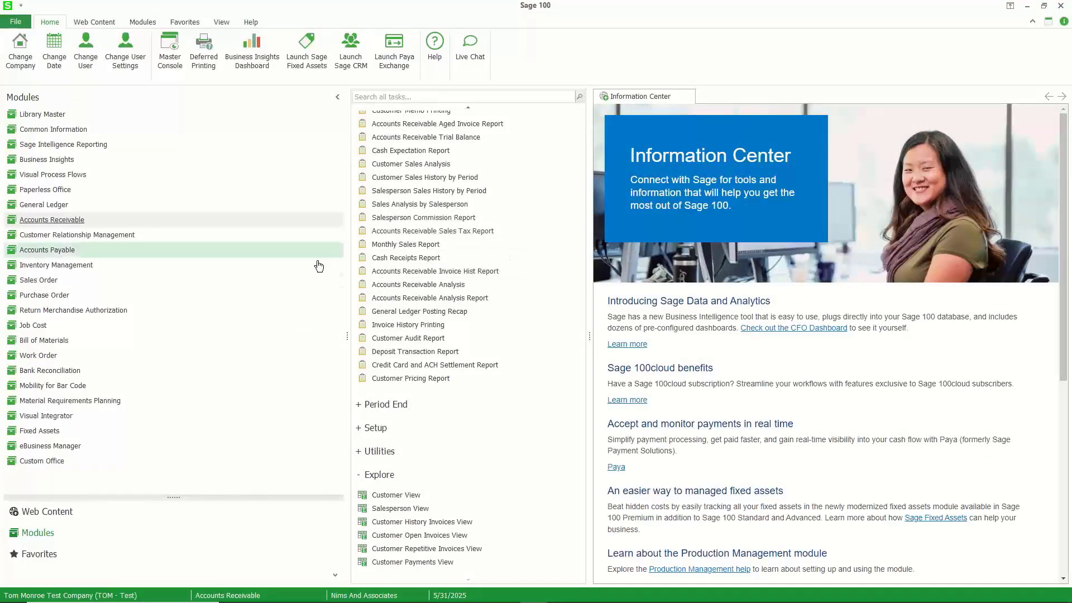
pyautogui.click(85, 266)
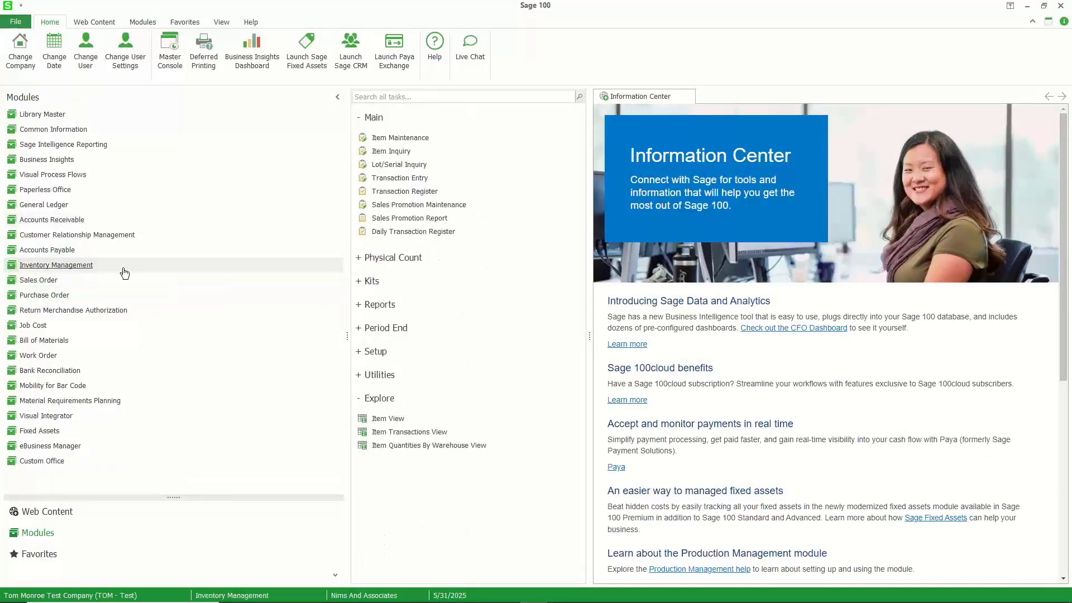
pyautogui.click(414, 447)
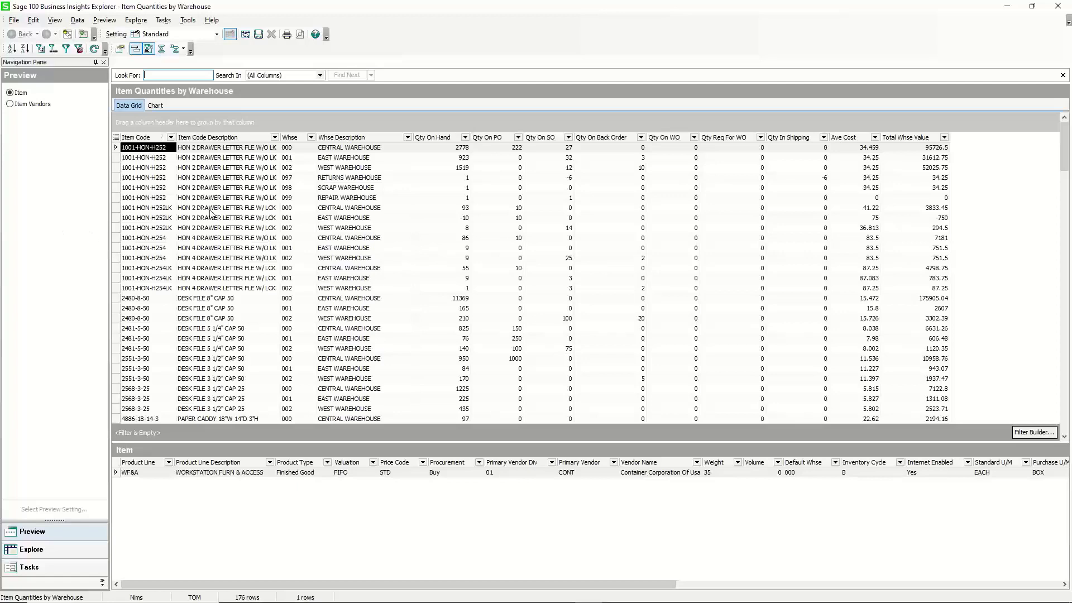
# Remove the Qty On WO, Qty Req For WO, Qty In Shipping, Ave Cost and Total Whse Value columns, and move Qty On PO after Qty On Back Order.
pyautogui.click(444, 149)
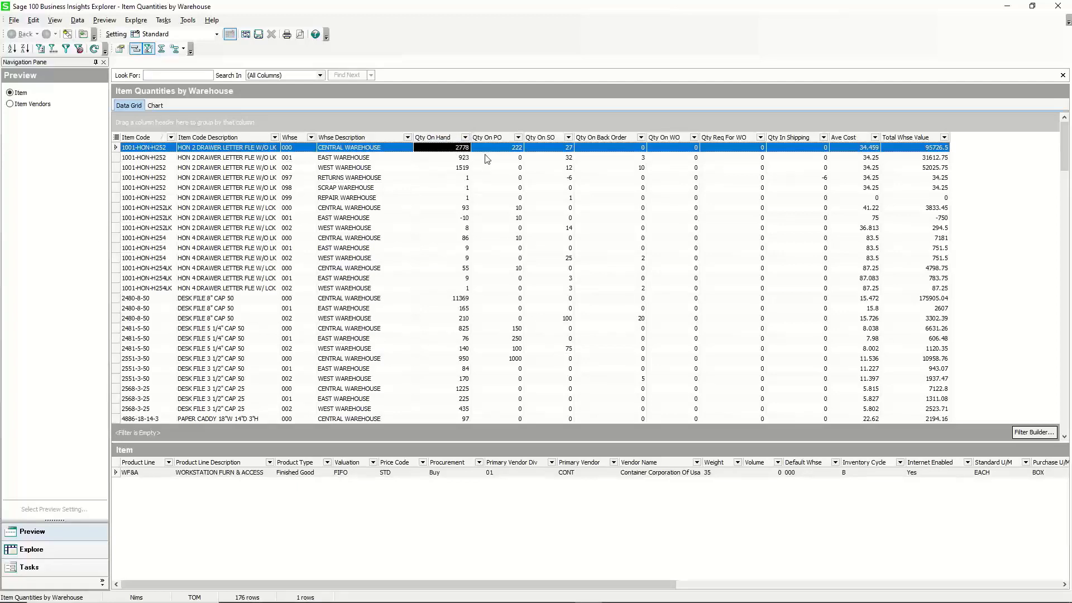
pyautogui.click(550, 150)
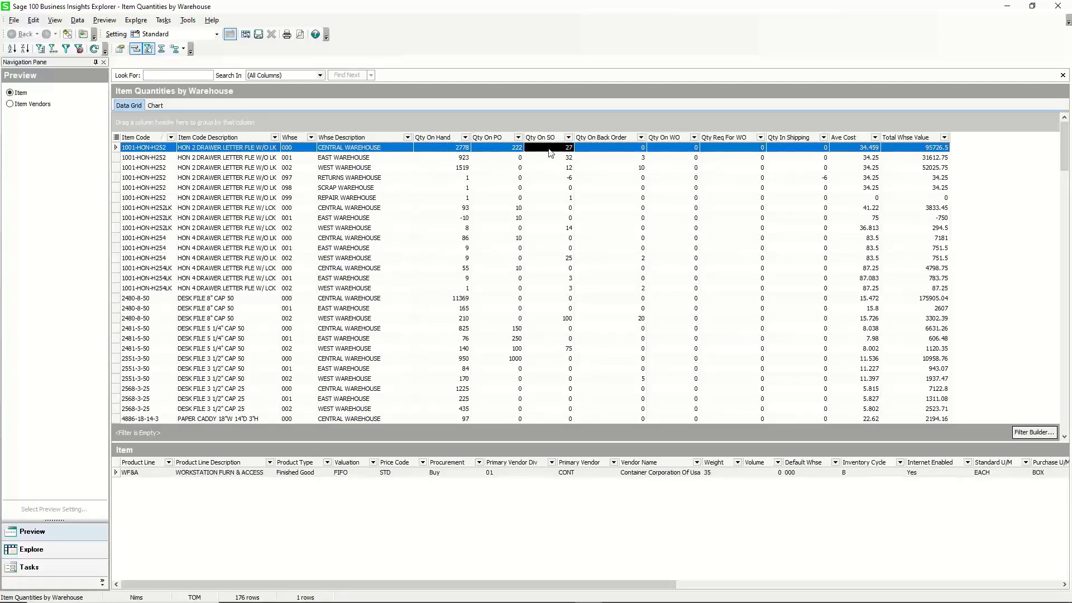
pyautogui.click(606, 149)
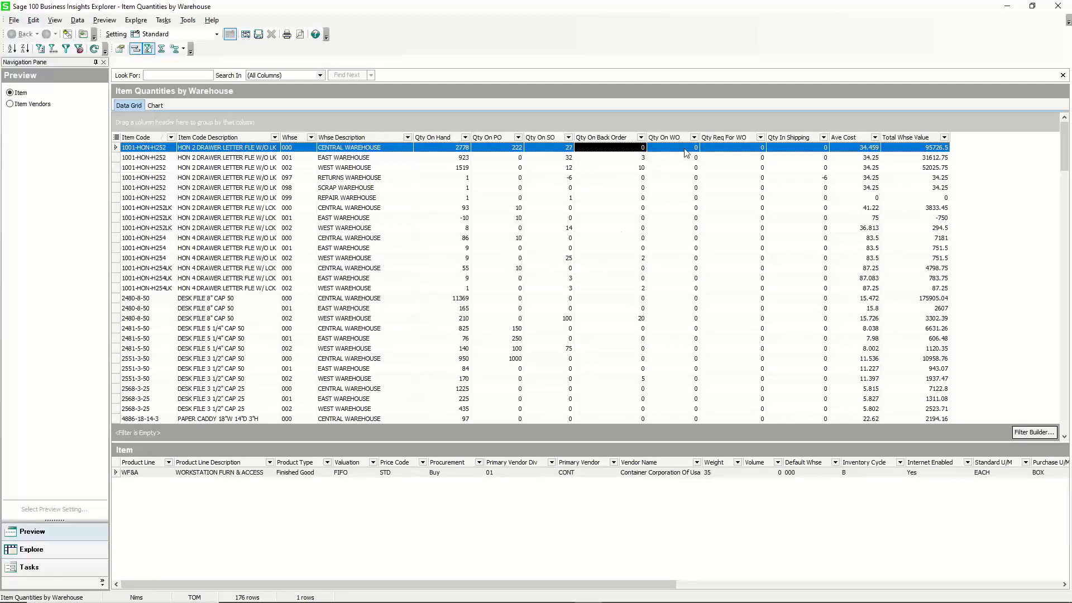
pyautogui.moveTo(674, 138); pyautogui.dragTo(675, 47)
pyautogui.moveTo(685, 139); pyautogui.dragTo(682, 66)
pyautogui.moveTo(690, 122); pyautogui.dragTo(689, 72)
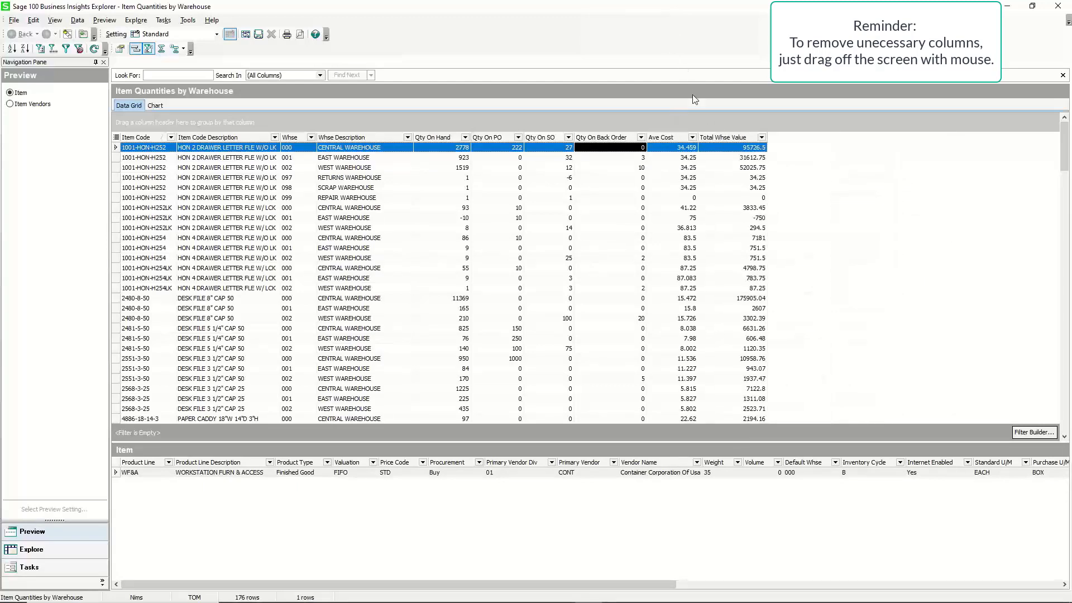
pyautogui.moveTo(670, 139); pyautogui.dragTo(680, 92)
pyautogui.moveTo(673, 139); pyautogui.dragTo(677, 78)
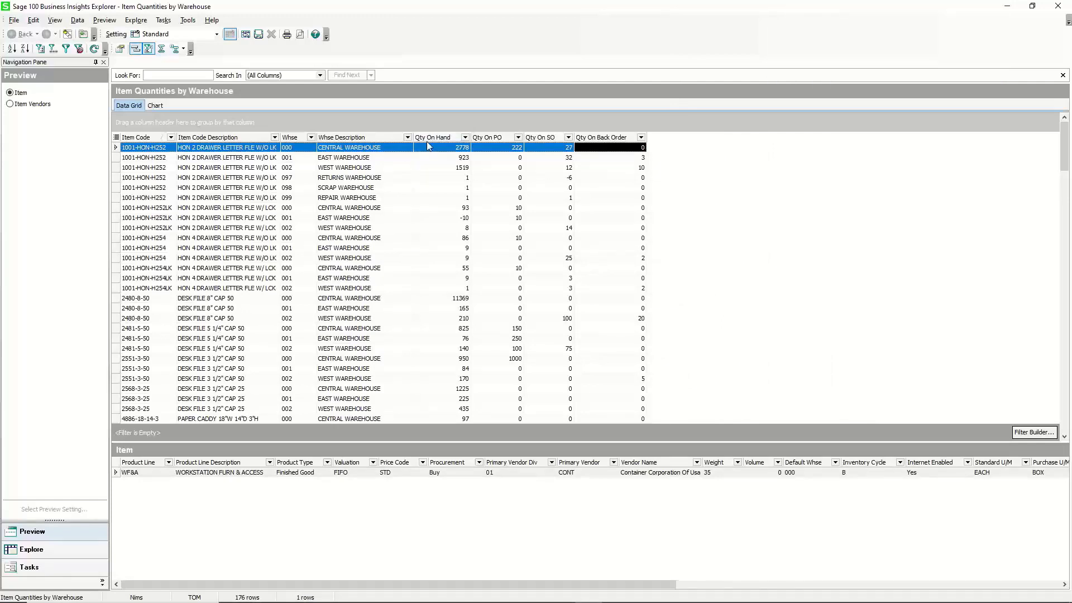
pyautogui.click(496, 137)
pyautogui.moveTo(666, 141); pyautogui.dragTo(665, 138)
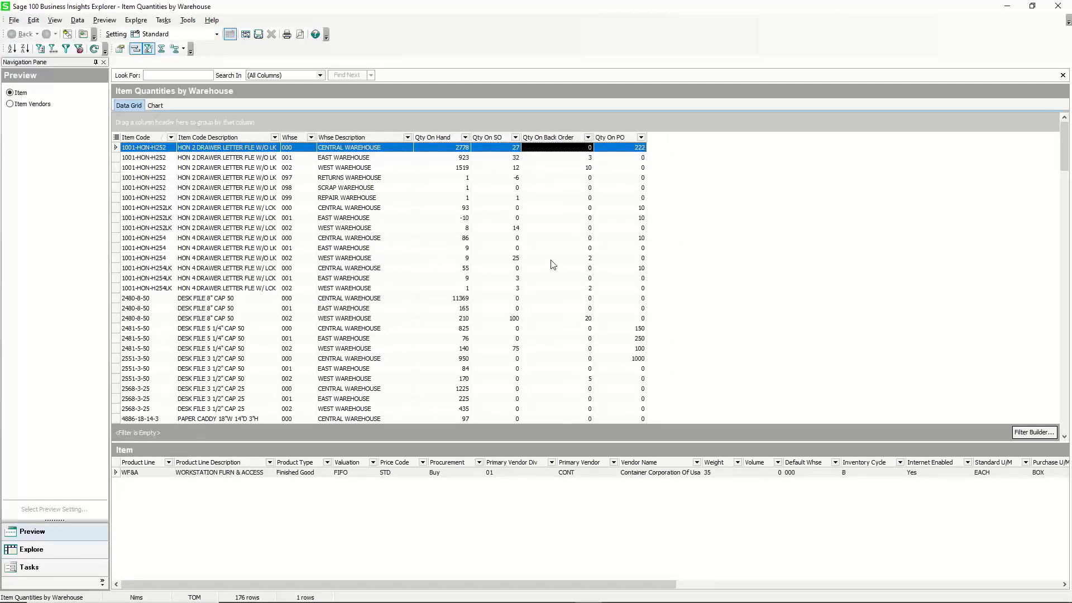
# Create a calculated field named Available as IM_ItemWarehouse QuantityOnHand minus QuantityOnSalesOrder minus QuantityOnBackOrder.
pyautogui.rightClick(443, 139)
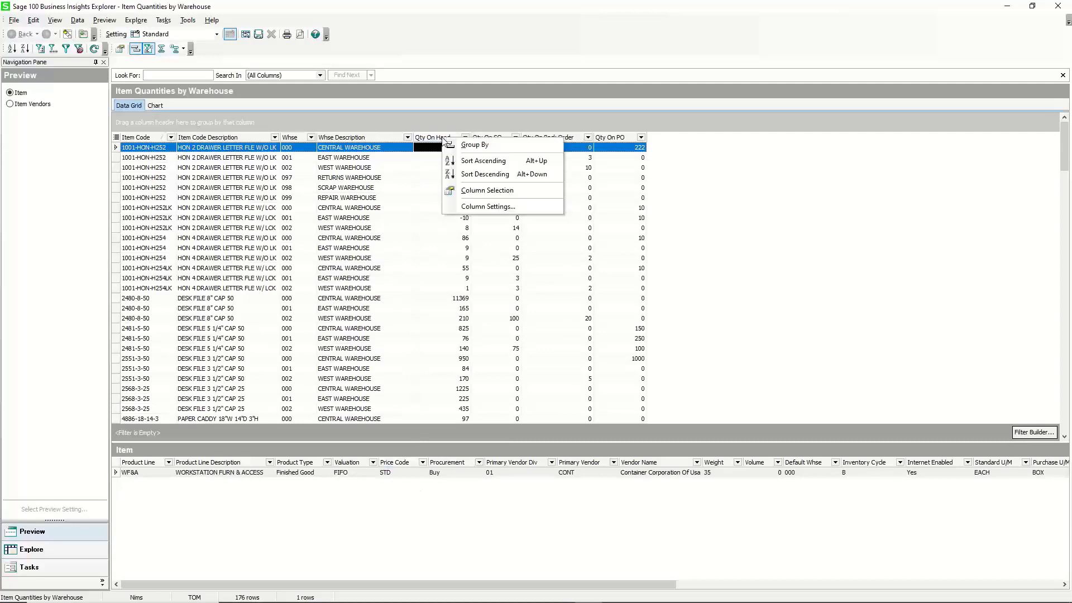
pyautogui.click(474, 207)
pyautogui.click(485, 223)
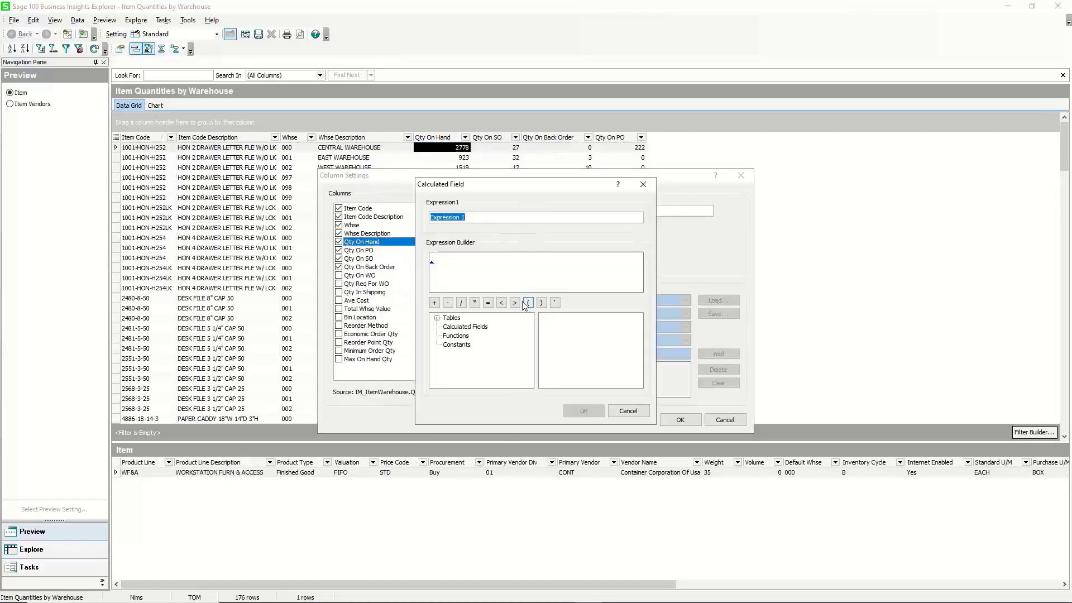
pyautogui.write('Available')
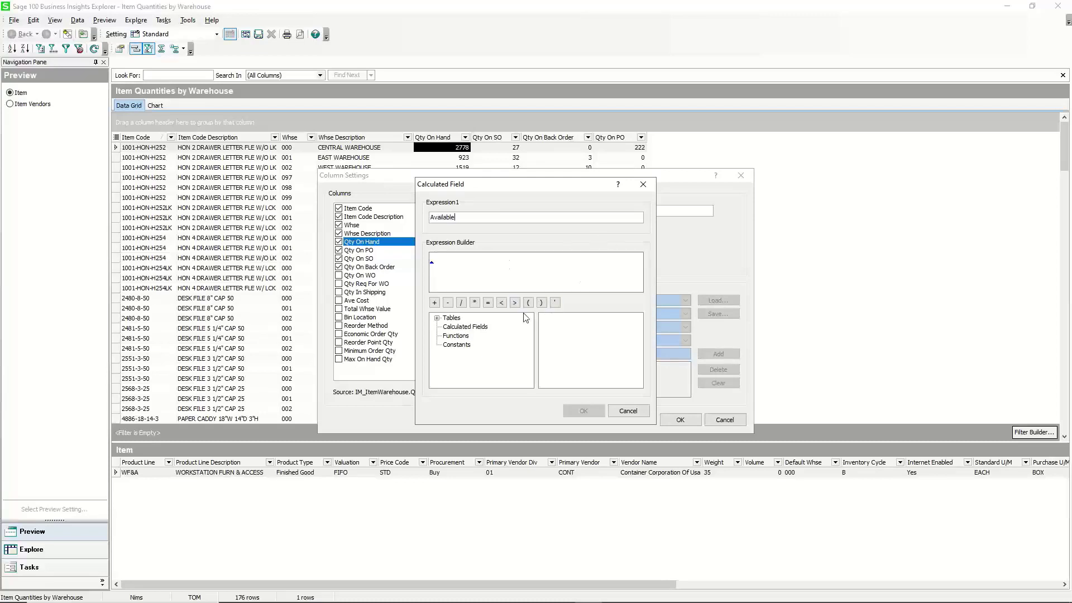
pyautogui.click(437, 318)
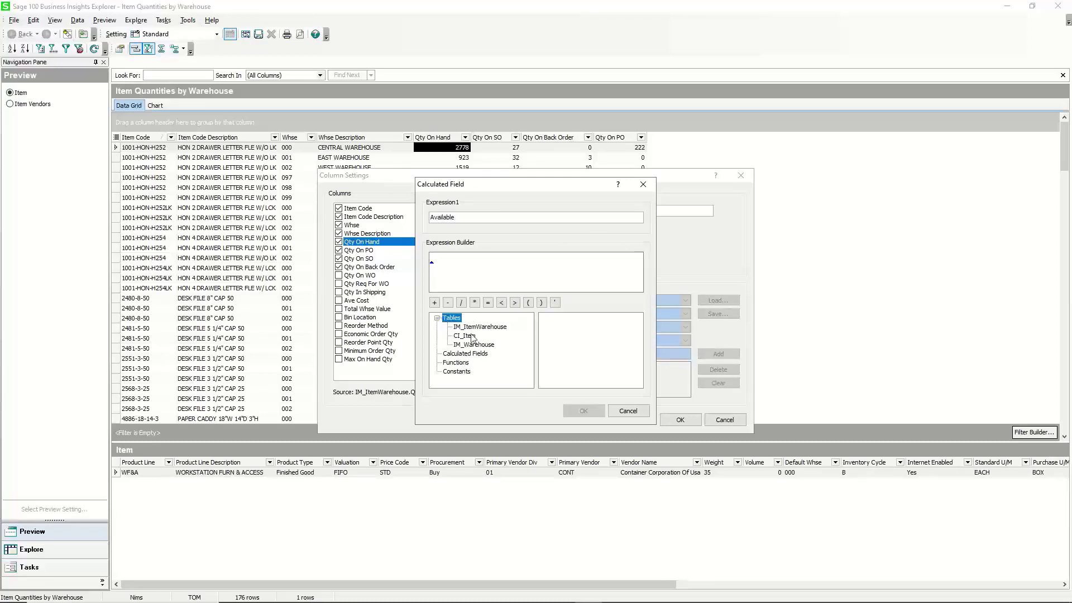
pyautogui.click(498, 330)
pyautogui.moveTo(638, 334); pyautogui.dragTo(638, 346)
pyautogui.doubleClick(580, 376)
pyautogui.write('-')
pyautogui.scroll(-1, 590, 371)
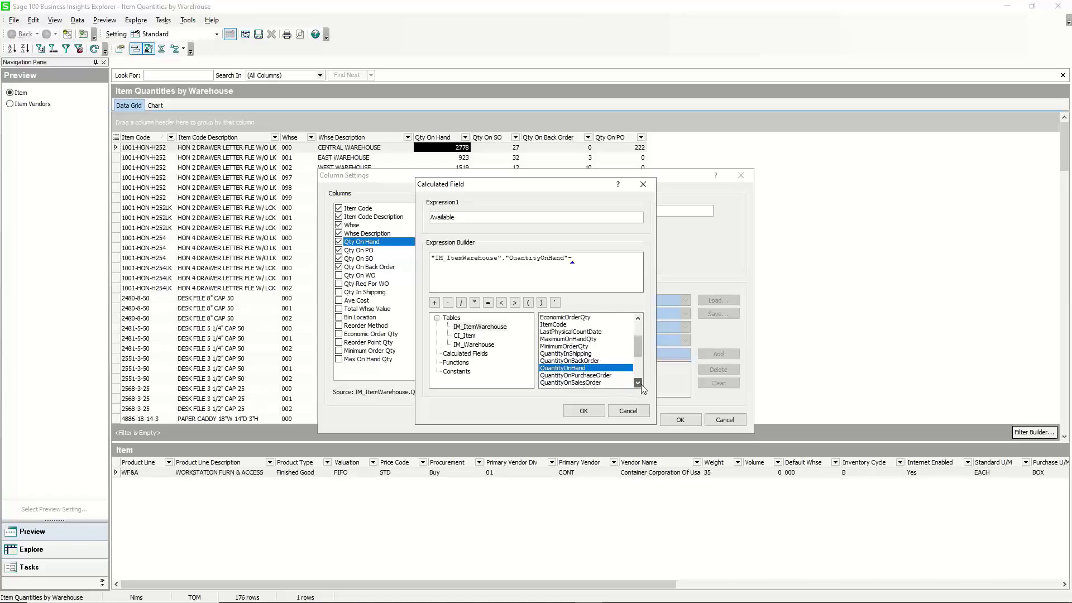
pyautogui.doubleClick(589, 368)
pyautogui.write('-')
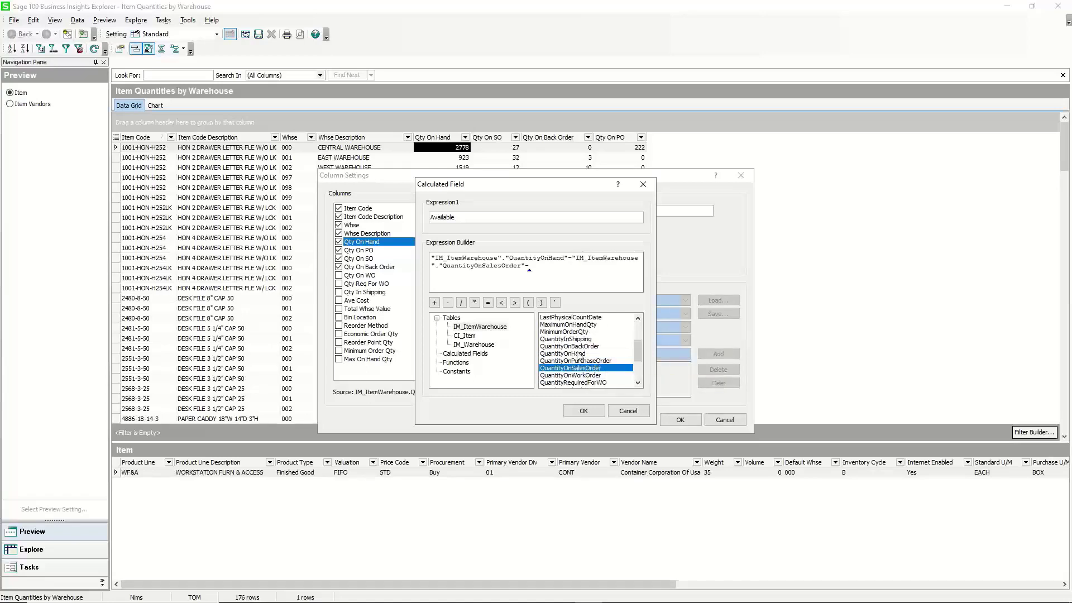
pyautogui.doubleClick(575, 347)
pyautogui.click(576, 412)
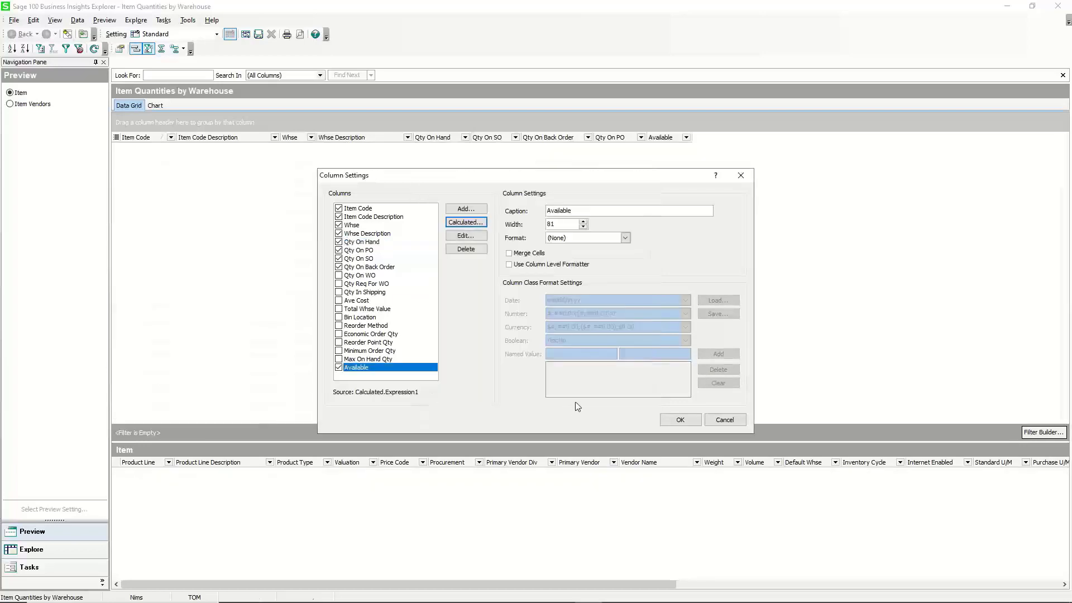
# Set the Available column format to Numeric and apply the column settings.
pyautogui.click(625, 238)
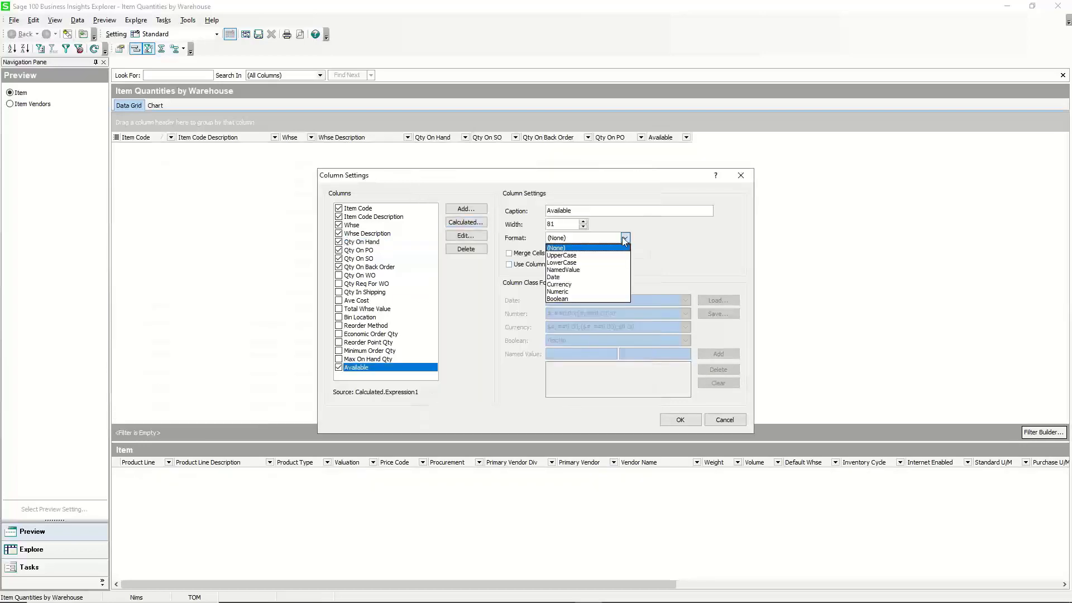
pyautogui.click(567, 291)
pyautogui.click(680, 420)
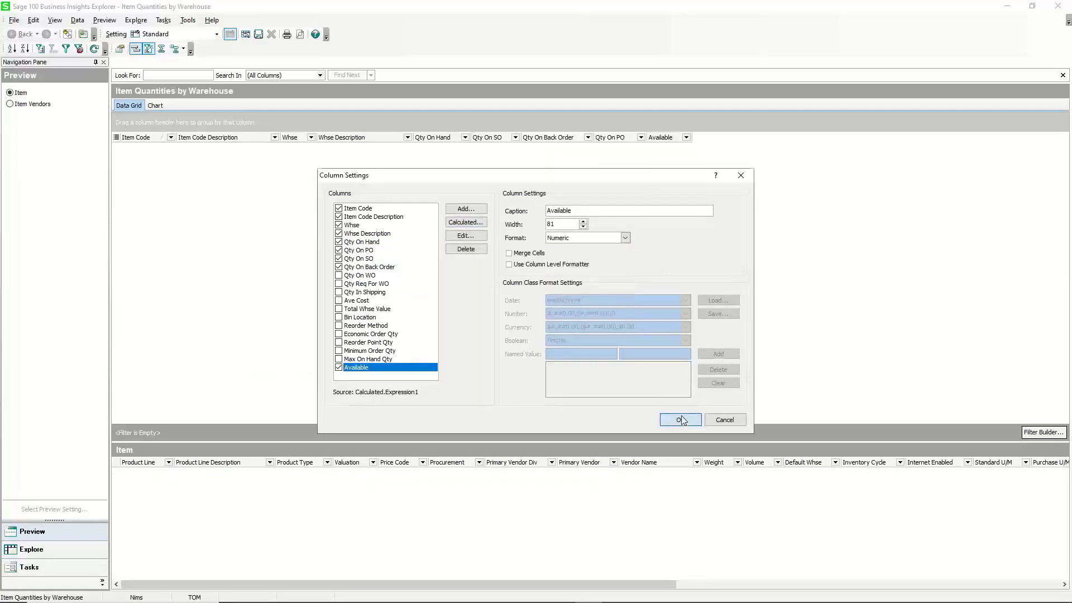
# Refresh the grid data and move the Available column before Qty On PO.
pyautogui.click(96, 50)
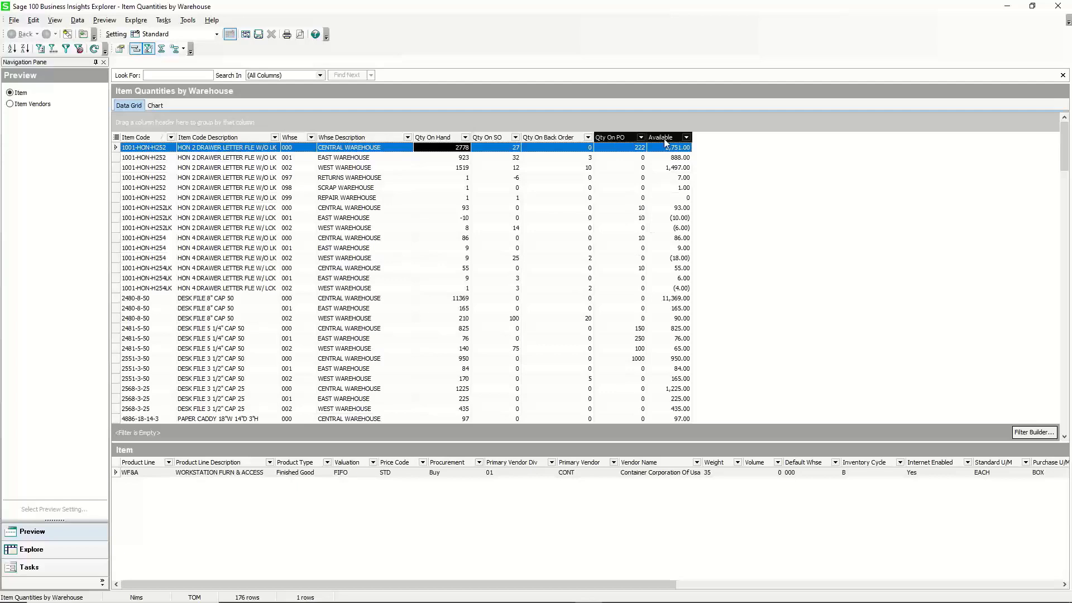
pyautogui.moveTo(614, 137); pyautogui.dragTo(616, 138)
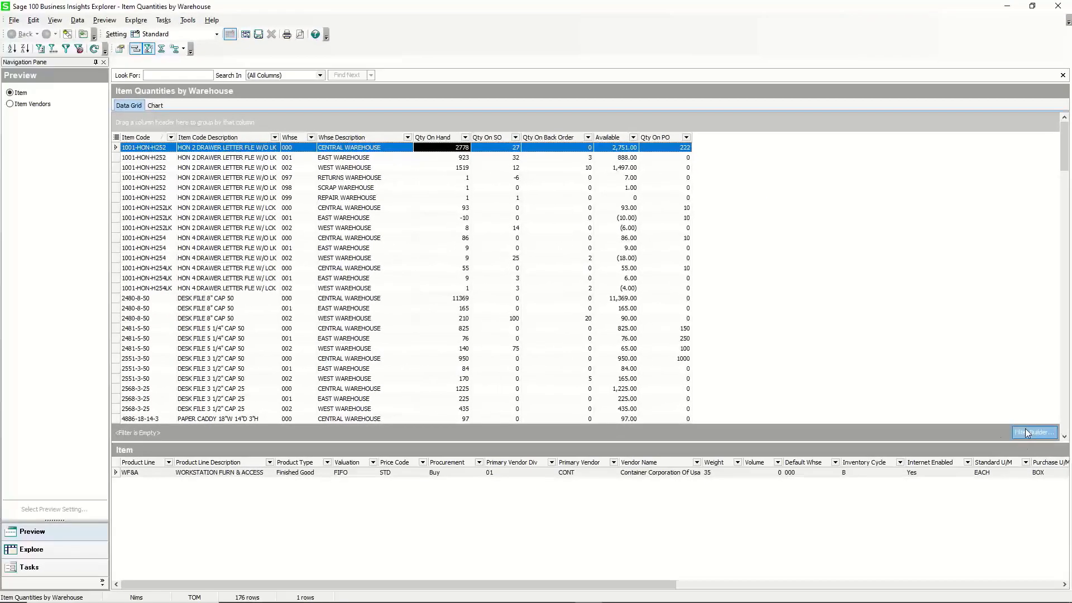
# Filter the grid to rows where Available is less than 0.
pyautogui.click(1023, 436)
pyautogui.click(426, 238)
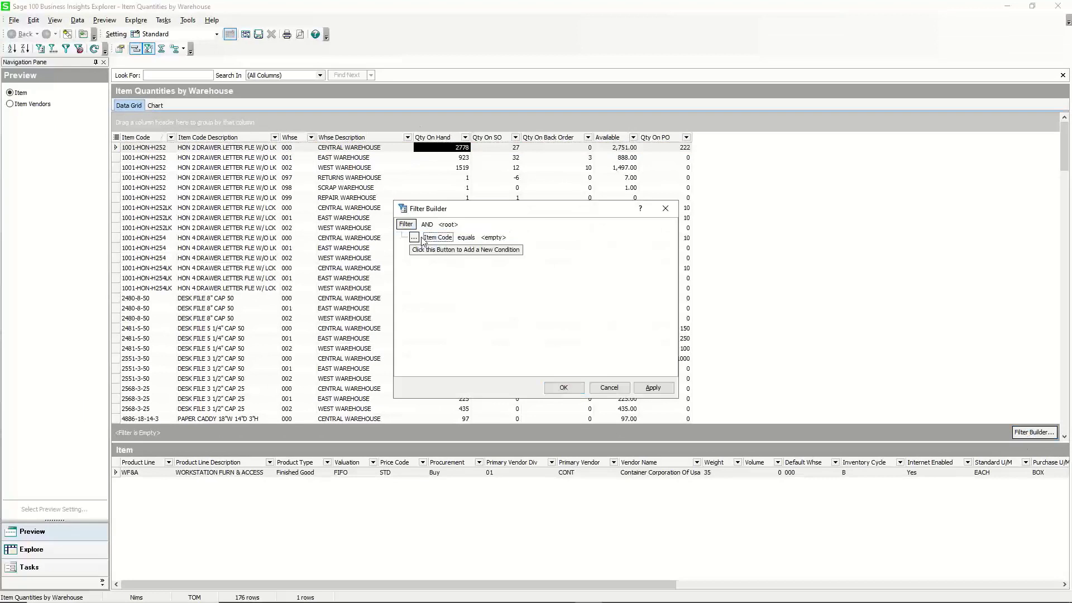
pyautogui.click(436, 238)
pyautogui.scroll(-1, 488, 275)
pyautogui.moveTo(488, 275); pyautogui.dragTo(487, 307)
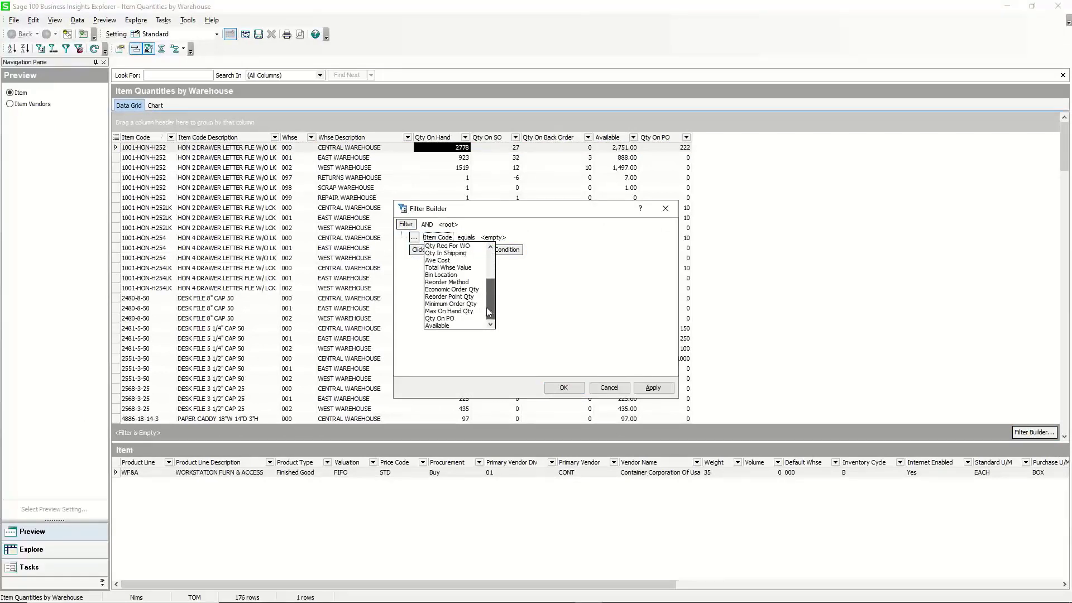
pyautogui.click(447, 319)
pyautogui.click(462, 238)
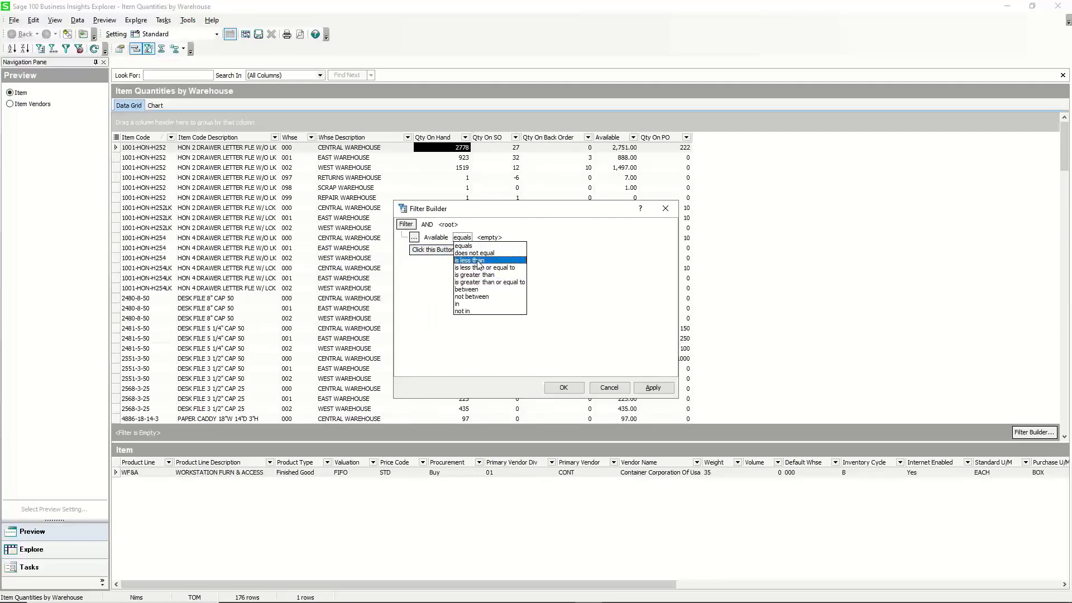
pyautogui.click(472, 261)
pyautogui.write('0')
pyautogui.press('Return')
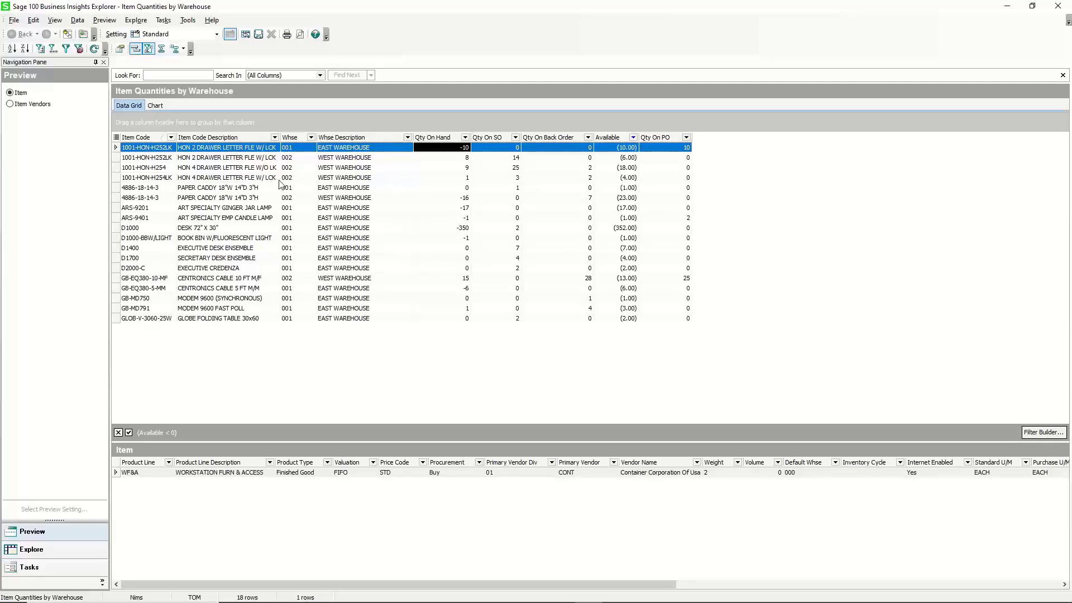
# Open Item Maintenance for the first filtered item and view its Transactions and History tabs.
pyautogui.rightClick(158, 150)
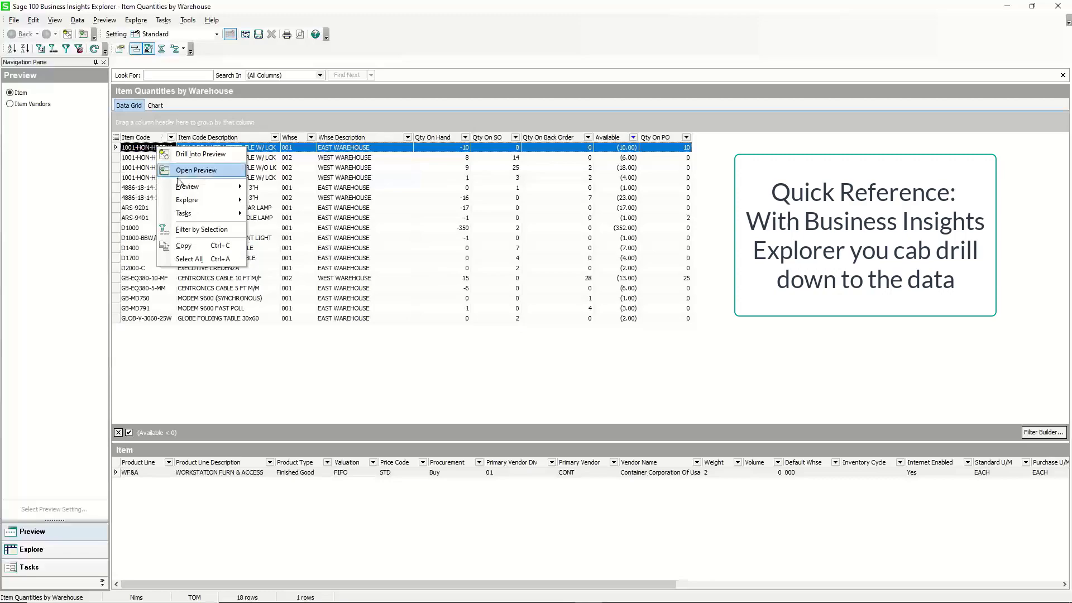
pyautogui.moveTo(211, 215)
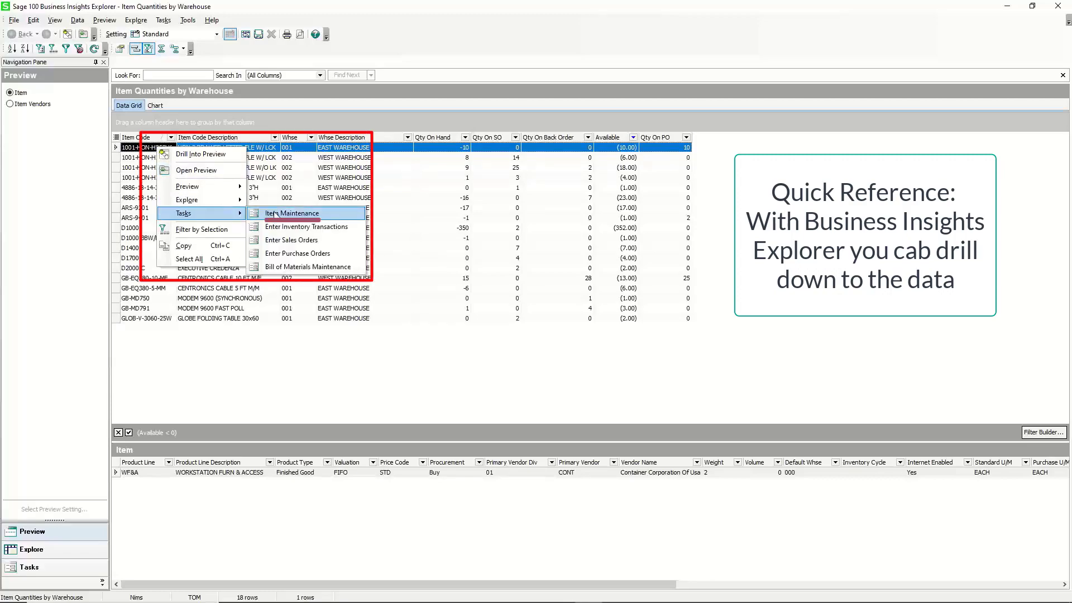
pyautogui.click(292, 213)
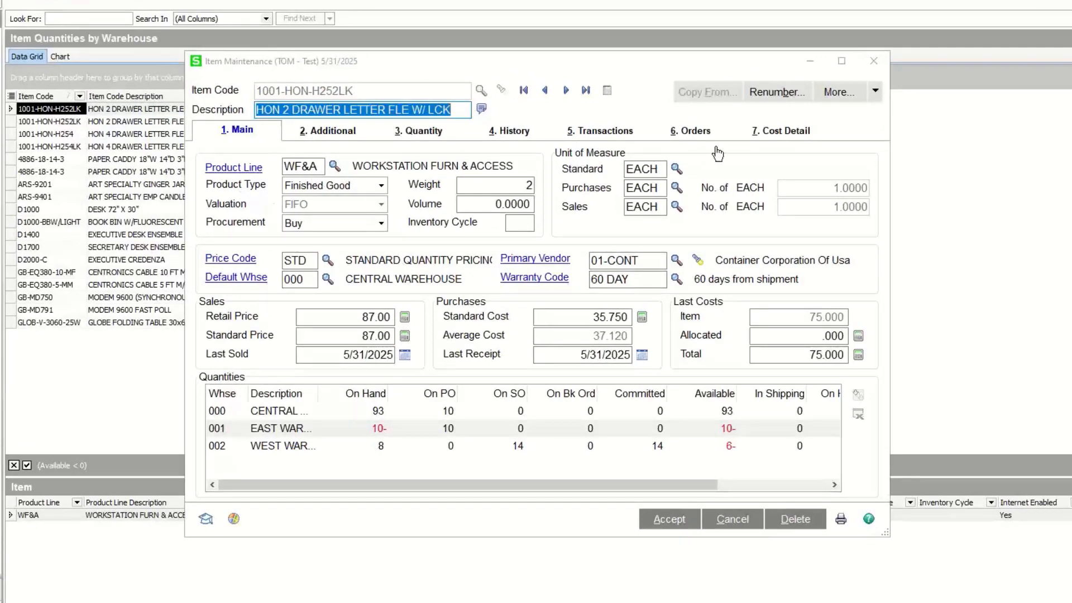
pyautogui.click(617, 132)
pyautogui.click(525, 132)
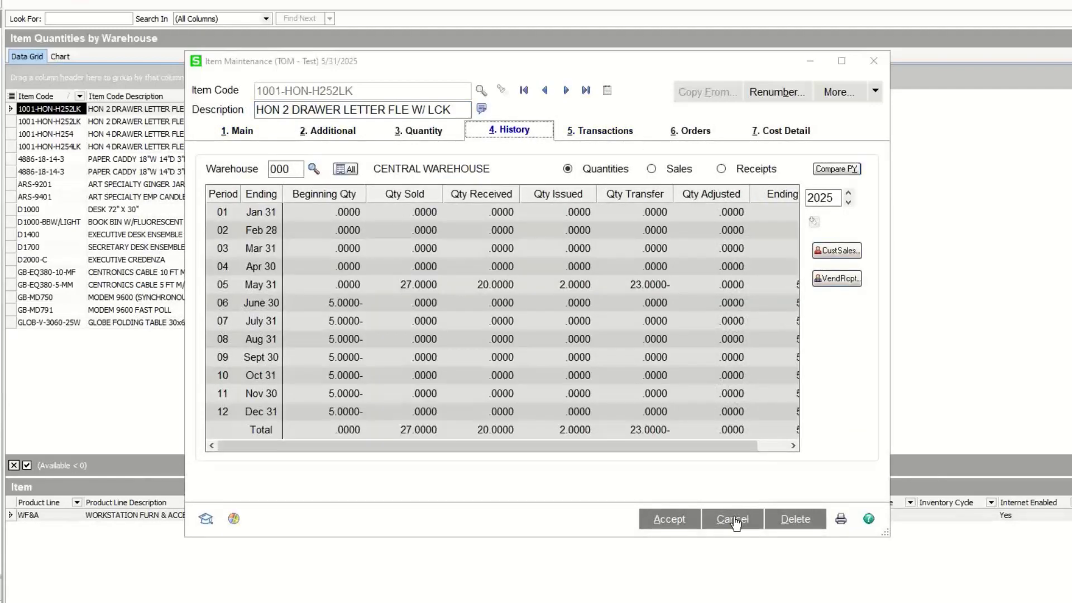
# Close Item Maintenance and open the Customer View explorer from the Accounts Receivable module.
pyautogui.click(871, 61)
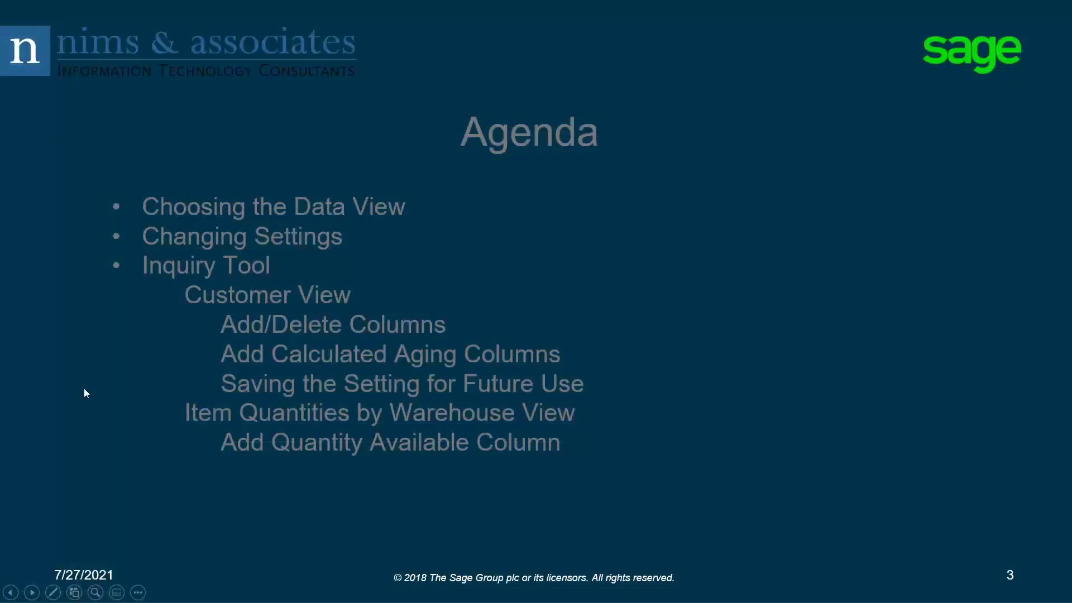
pyautogui.click(110, 399)
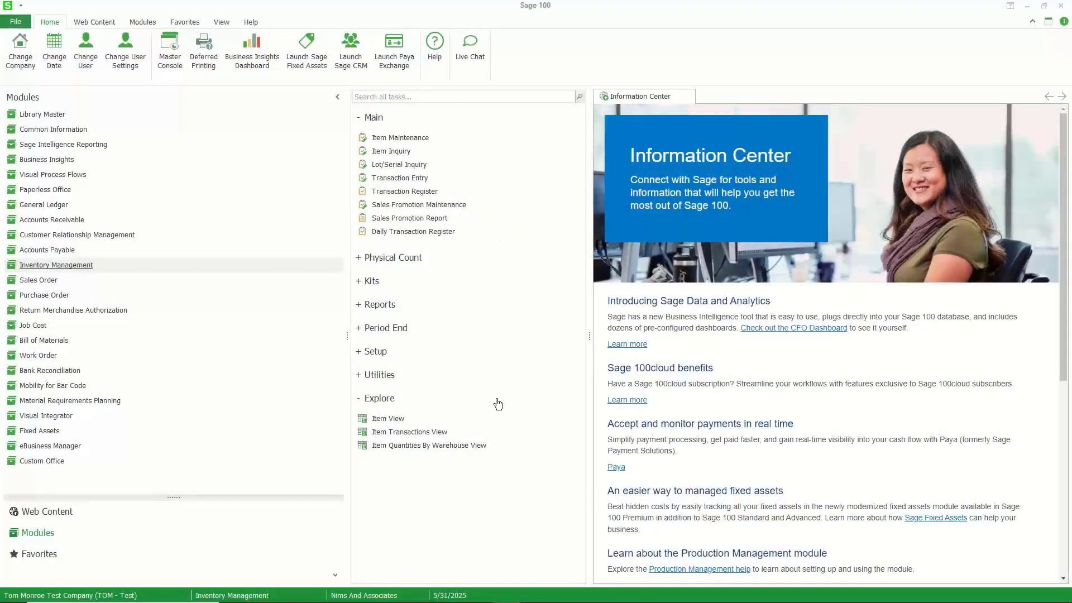
pyautogui.click(71, 225)
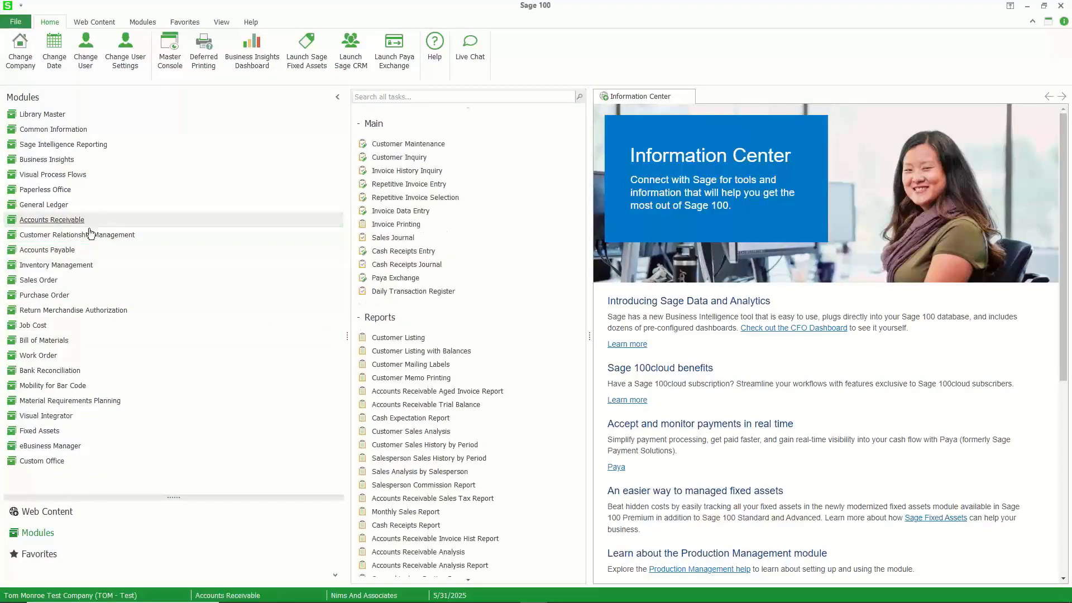
pyautogui.scroll(-5, 503, 405)
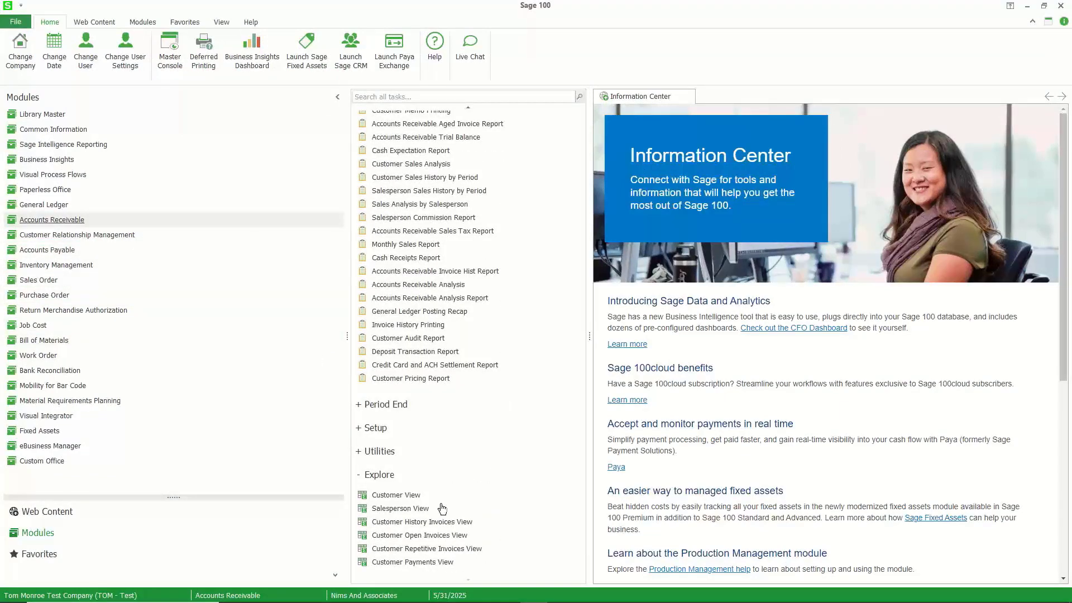
pyautogui.click(405, 496)
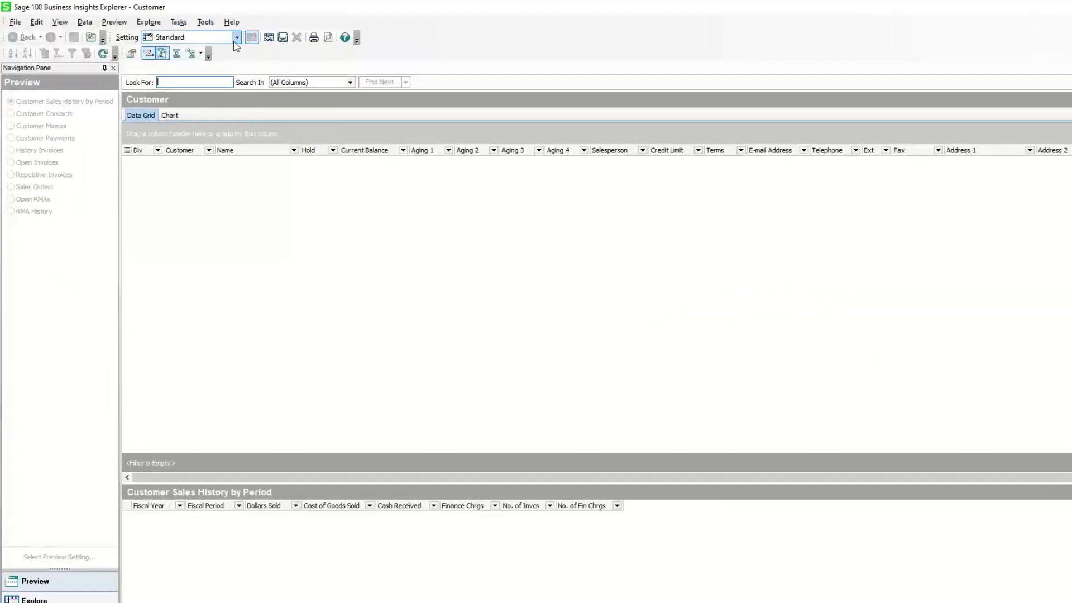
# Switch the Customer view to the Past Due setting and load its data into the grid.
pyautogui.click(237, 37)
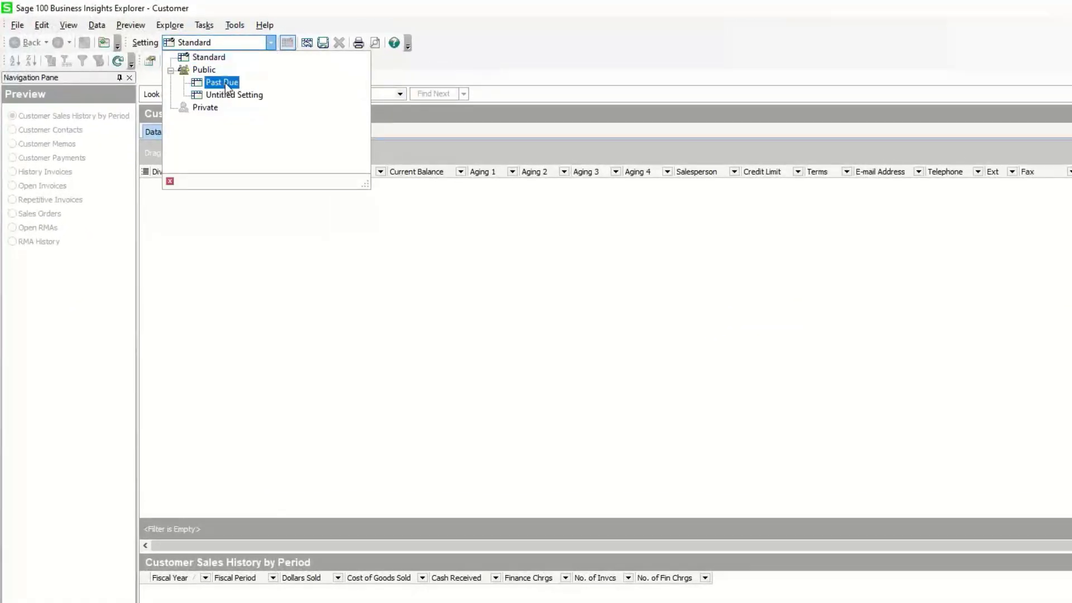
pyautogui.click(223, 83)
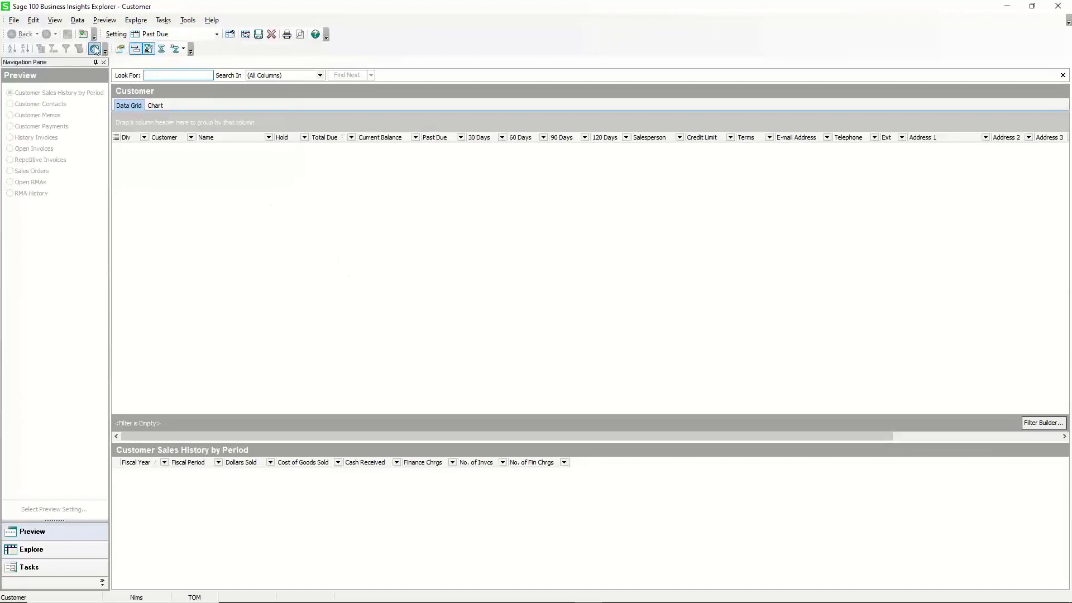
pyautogui.click(95, 49)
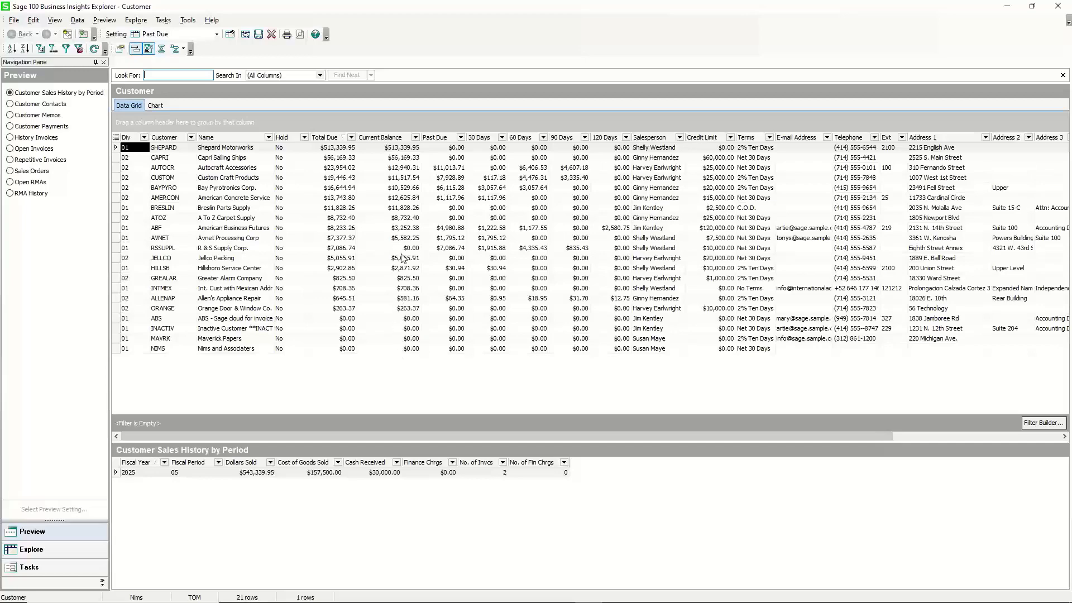
# Filter the customer grid to rows where Current Balance does not equal 0.
pyautogui.click(1029, 424)
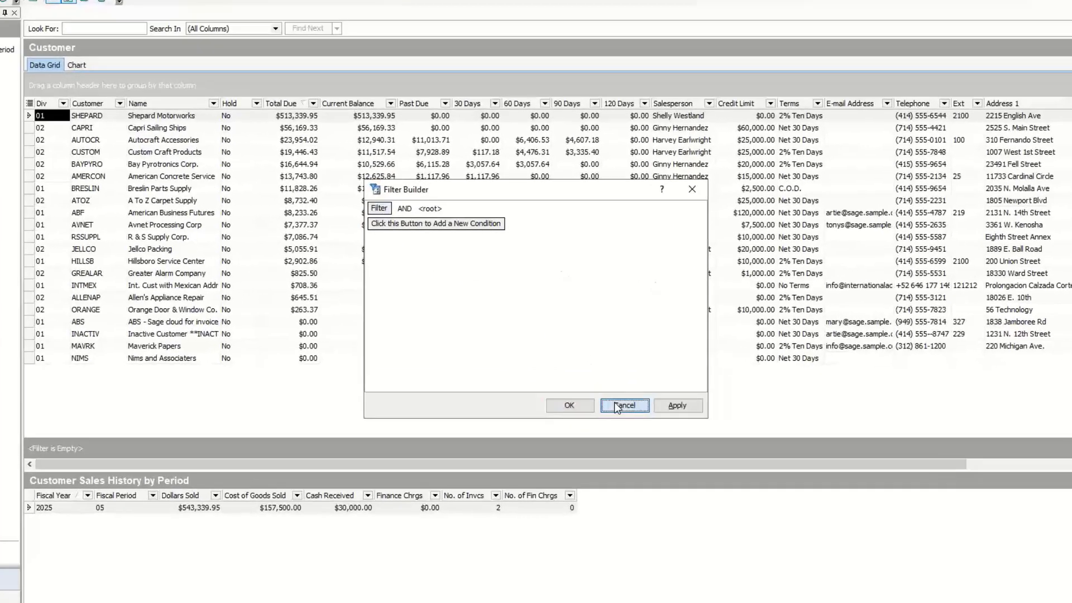
pyautogui.click(609, 388)
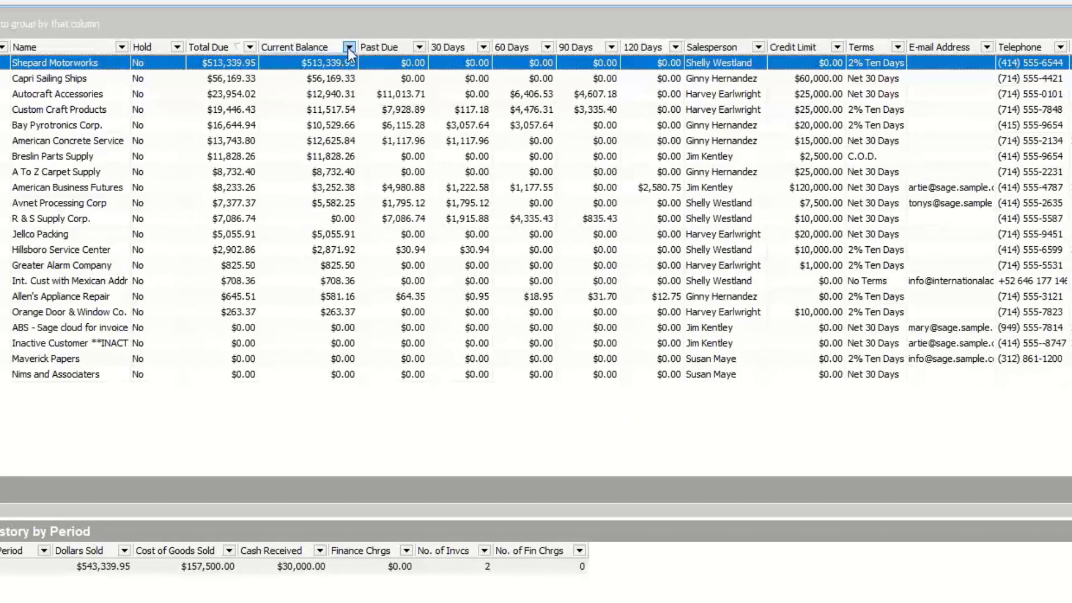
pyautogui.click(347, 48)
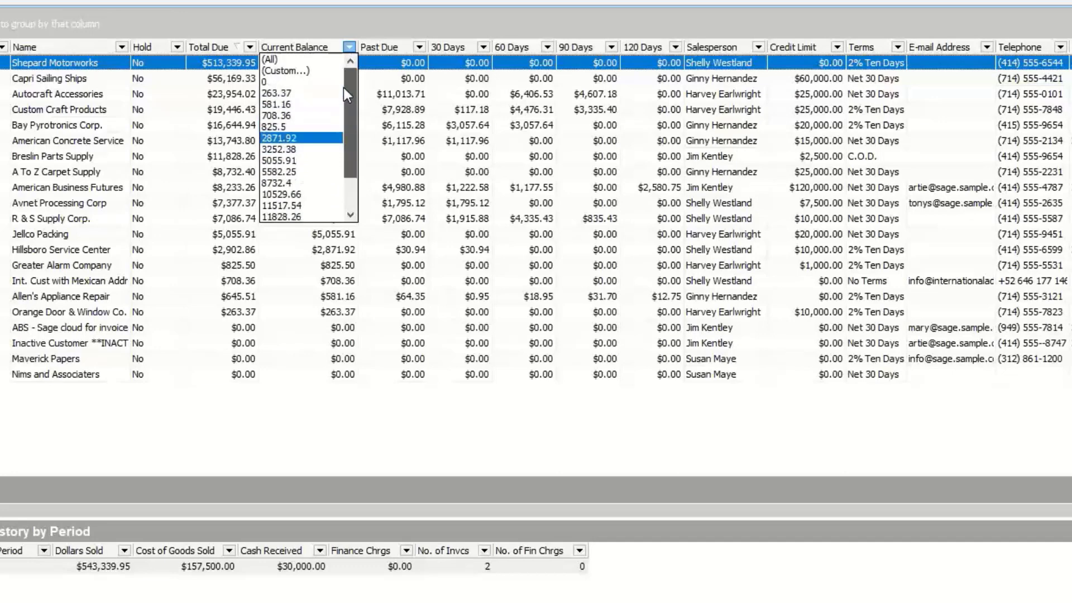
pyautogui.click(303, 72)
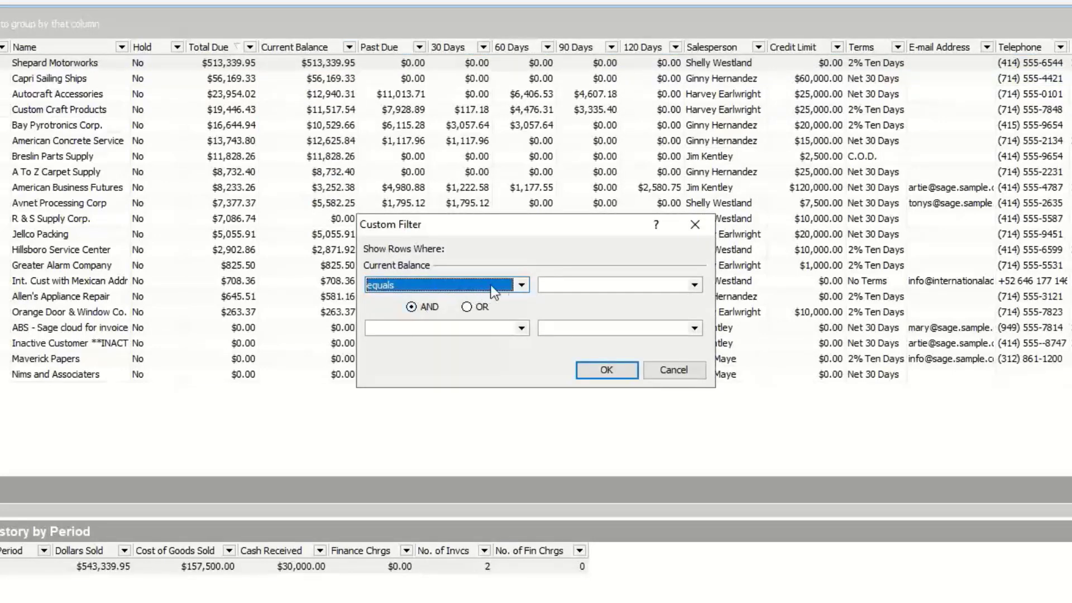
pyautogui.click(519, 285)
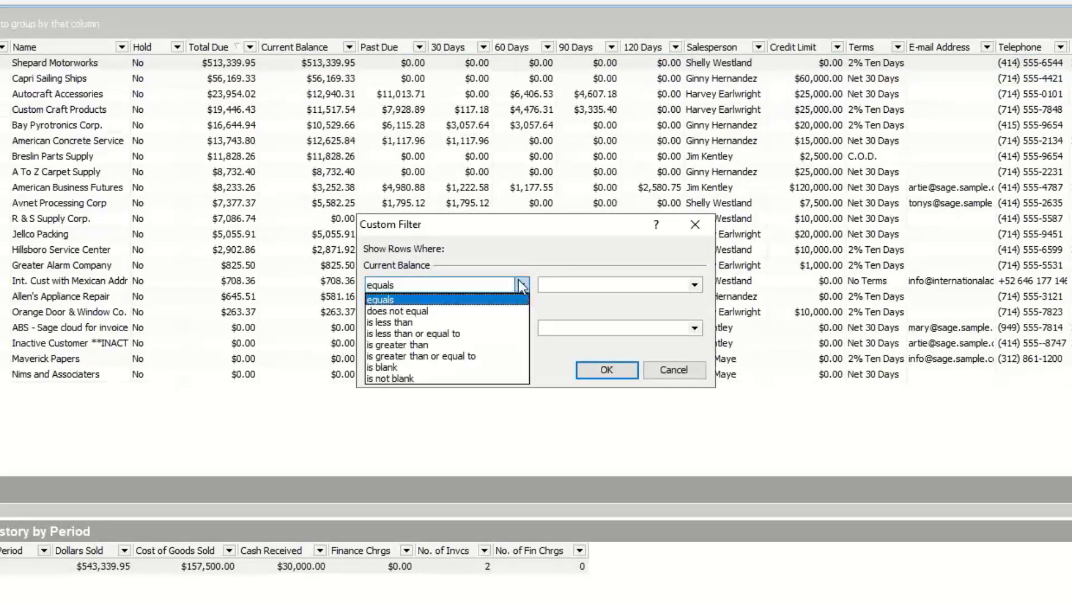
pyautogui.click(407, 344)
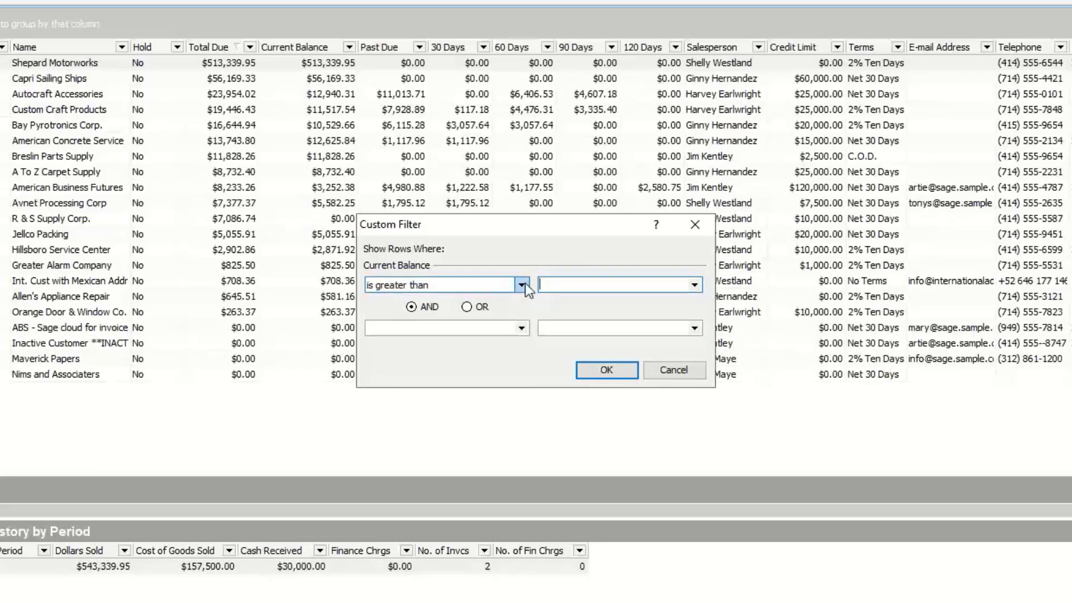
pyautogui.click(521, 285)
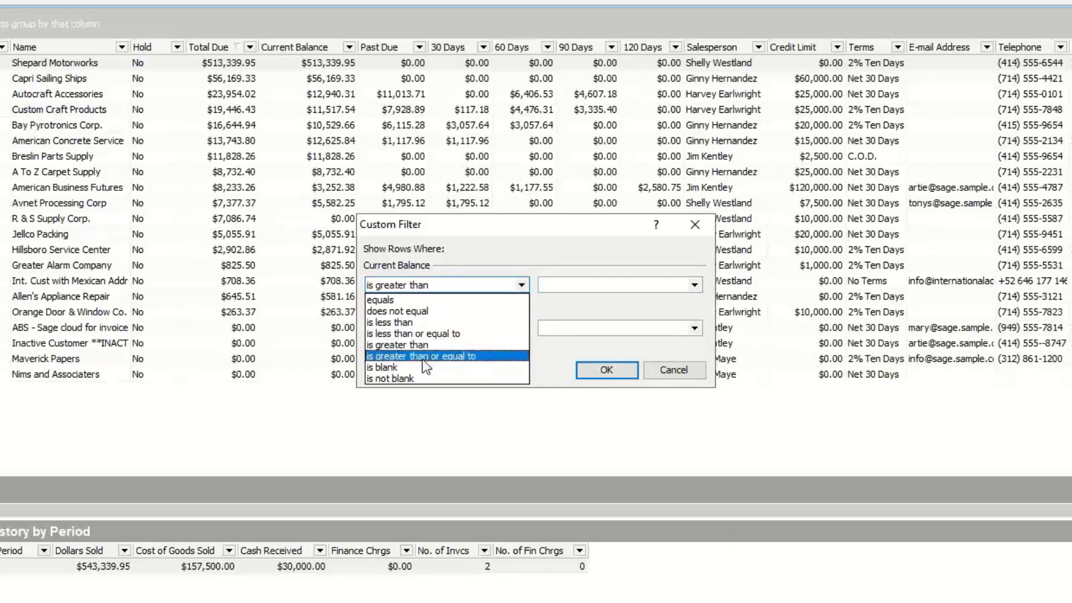
pyautogui.click(397, 311)
pyautogui.write('0')
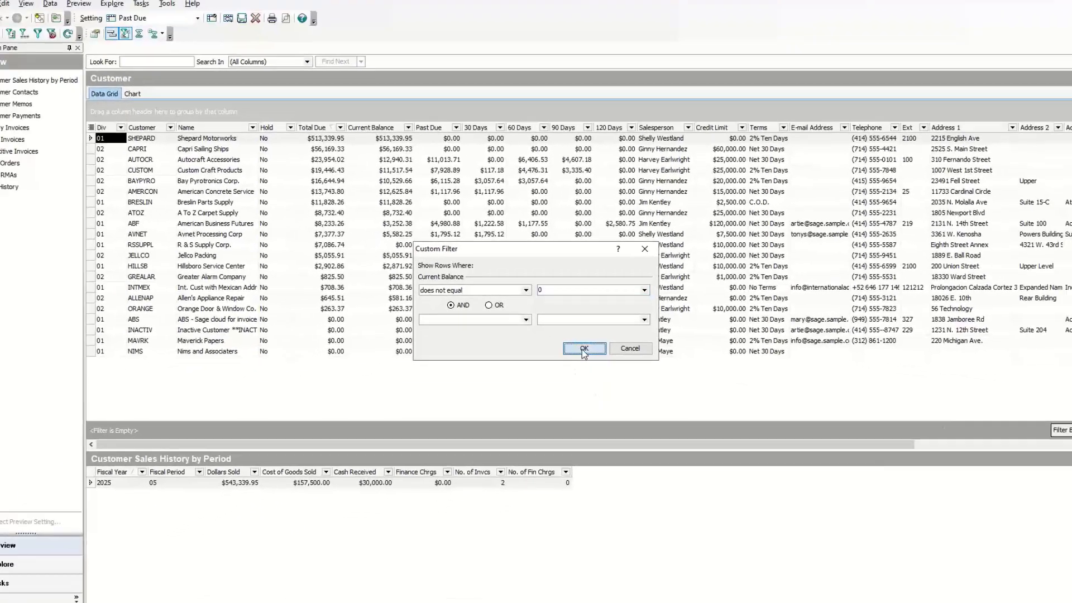
pyautogui.click(603, 370)
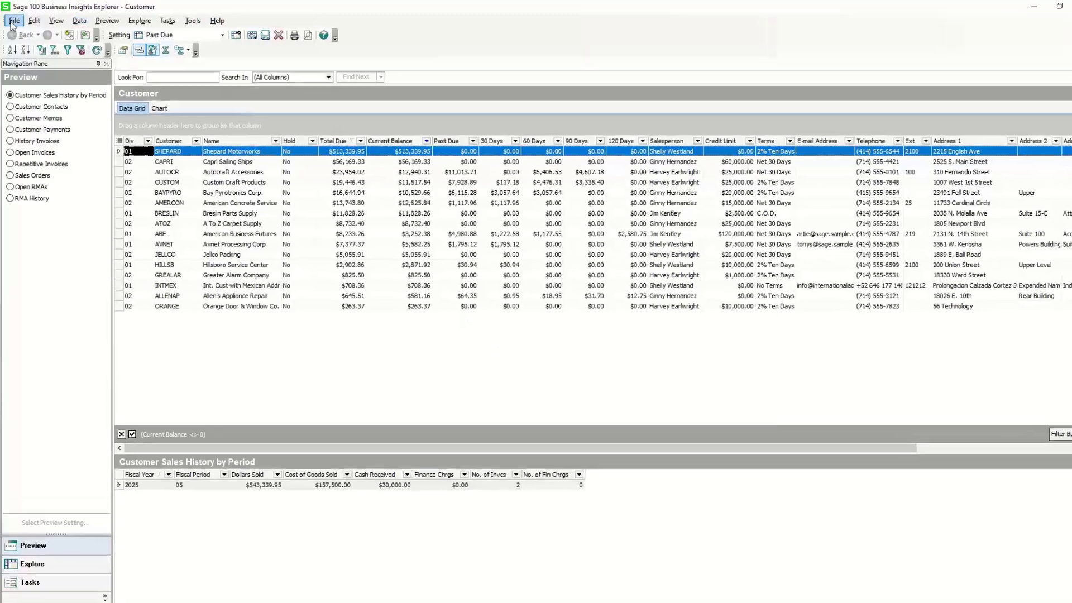
# Export the filtered customer grid to Microsoft Excel and maximize the new workbook window.
pyautogui.click(11, 21)
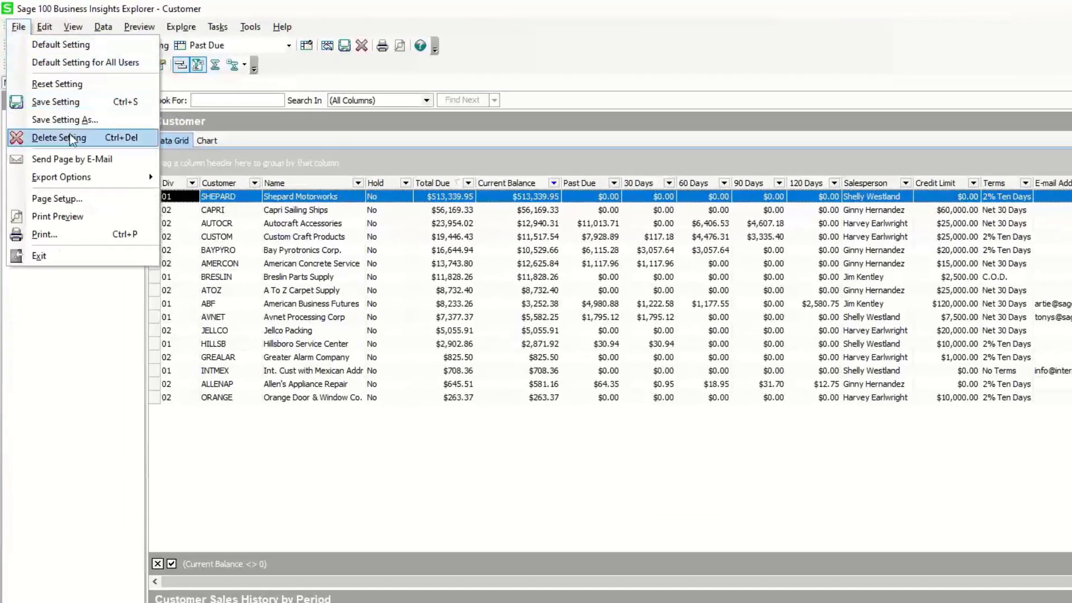
pyautogui.moveTo(85, 178)
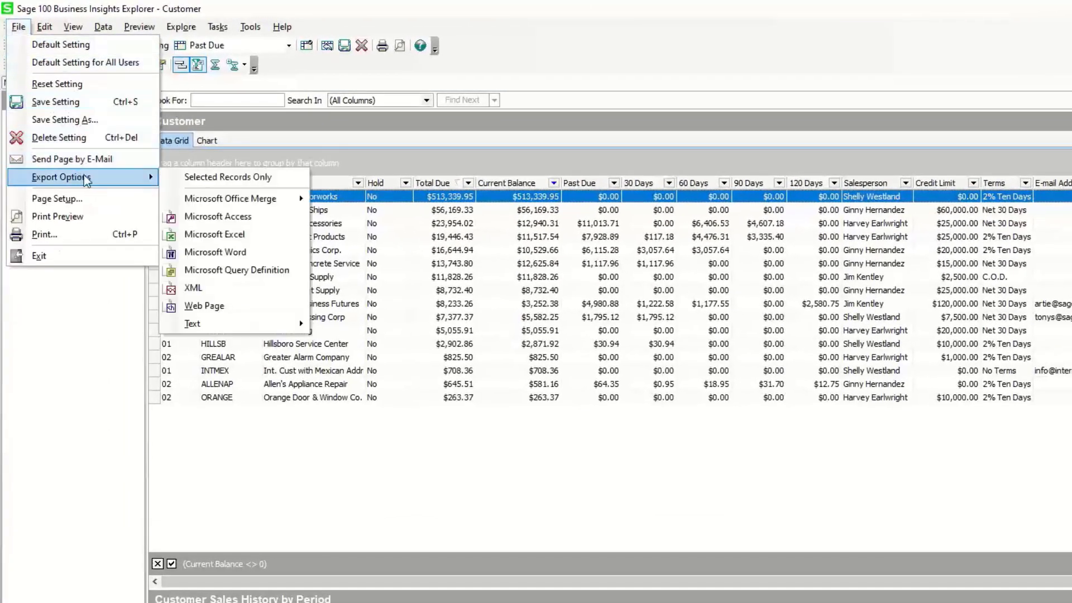
pyautogui.click(227, 234)
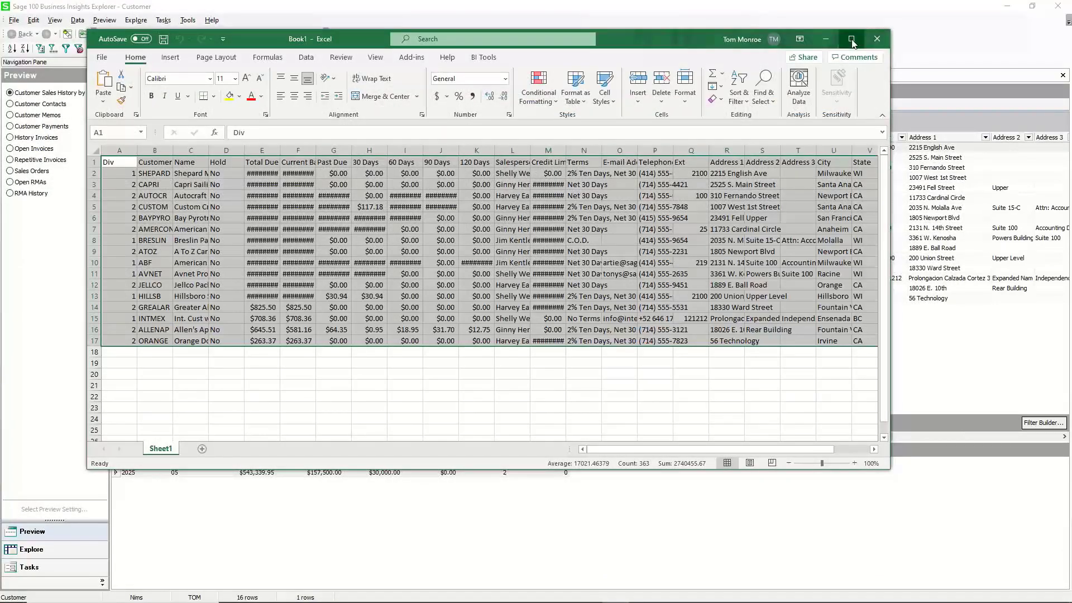
pyautogui.click(851, 39)
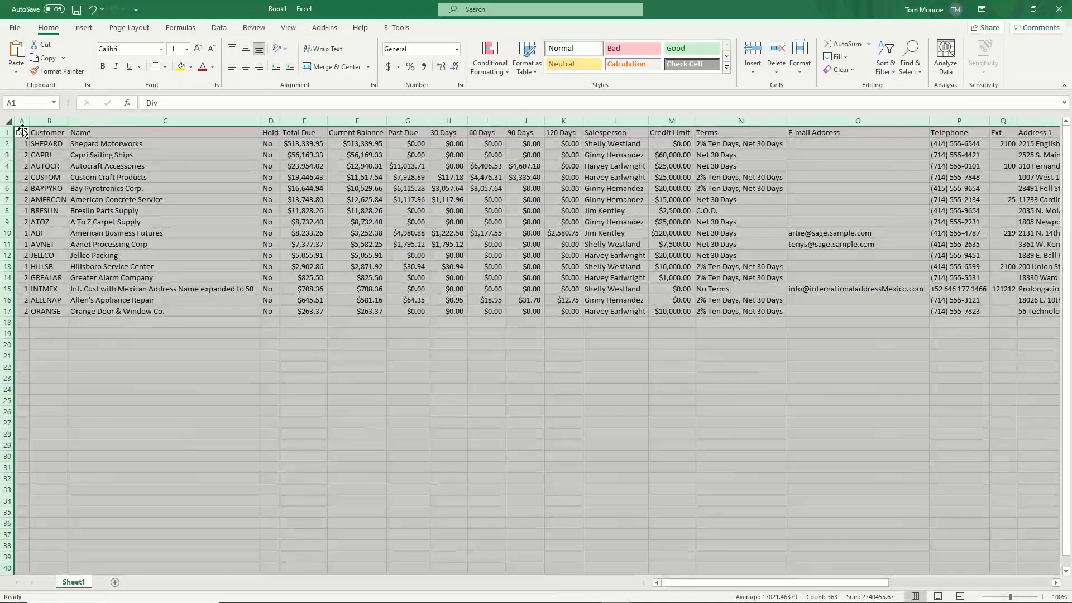